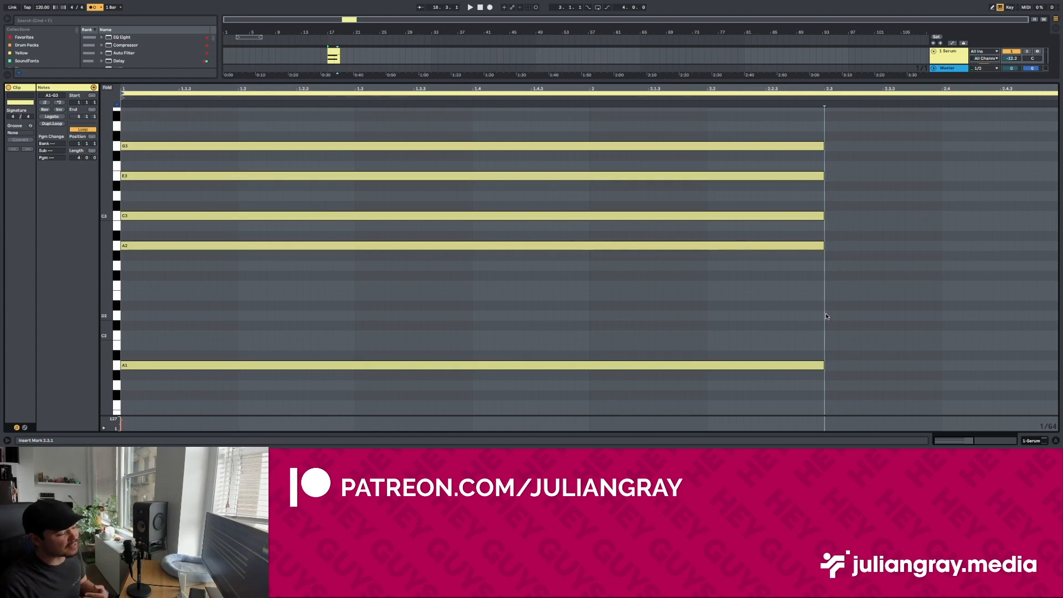
Step: Deactivate the A2, C3, E3 and G3 notes in the MIDI clip, keeping A1 active
left_click_drag(860, 80, 860, 105)
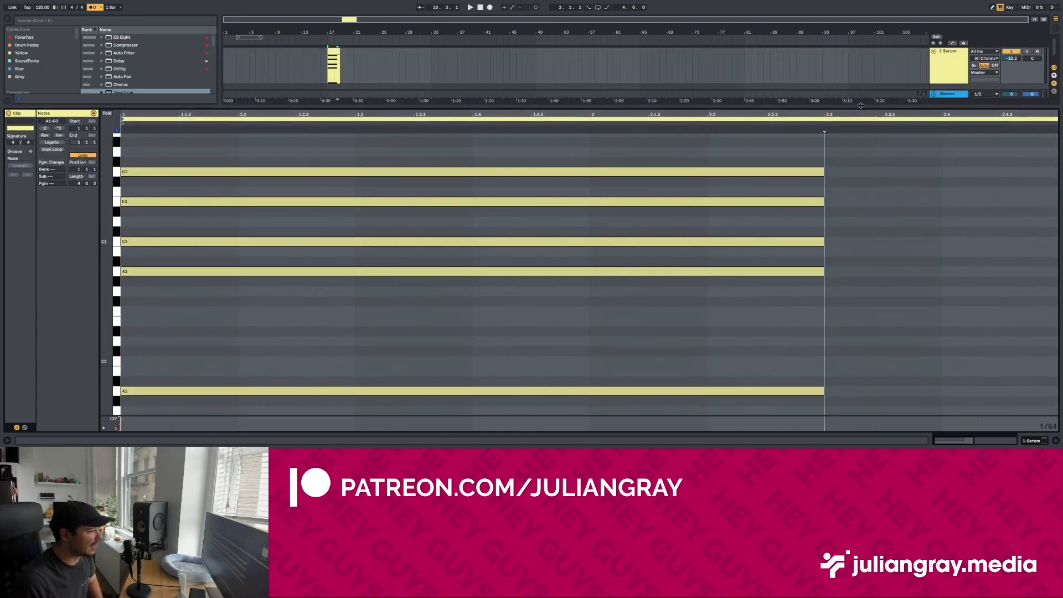
left_click(289, 352)
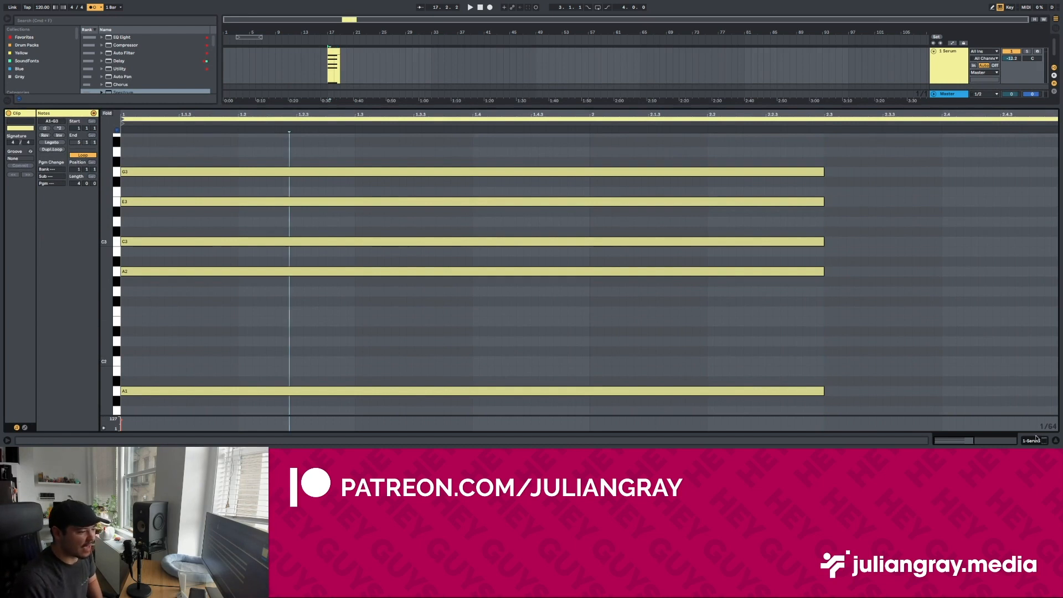
left_click_drag(868, 334, 775, 157)
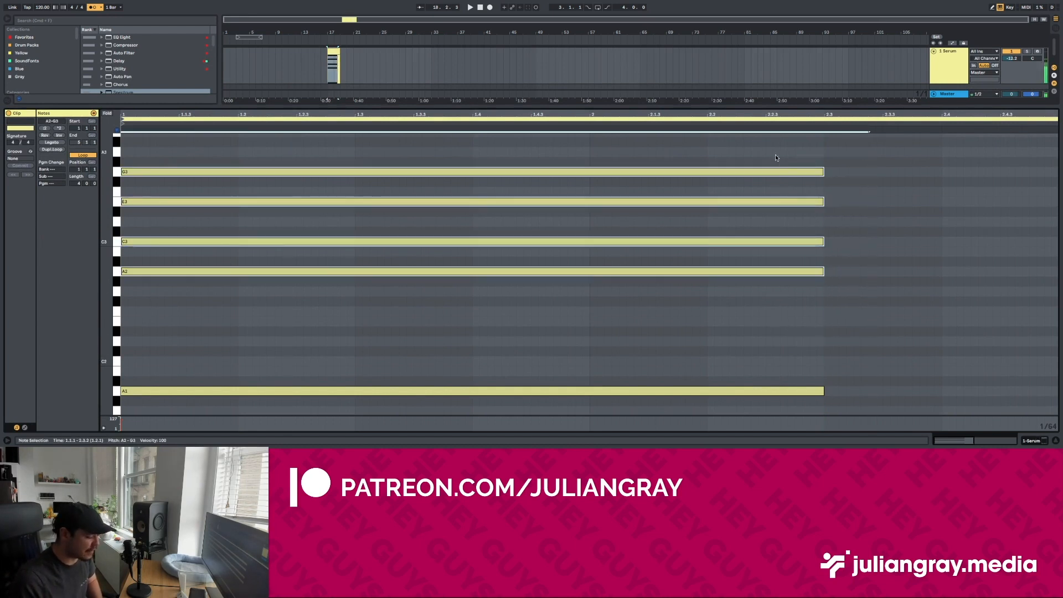
key("0")
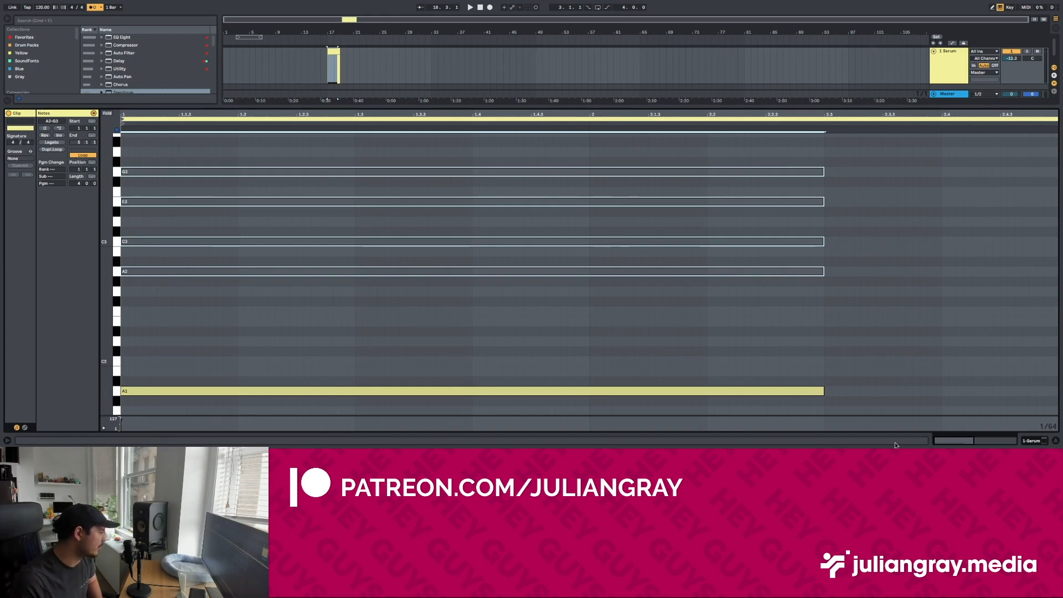
Step: Open the Serum instrument on the track and load the Analog wavetable Basic Shapes into oscillator A
left_click(1033, 439)
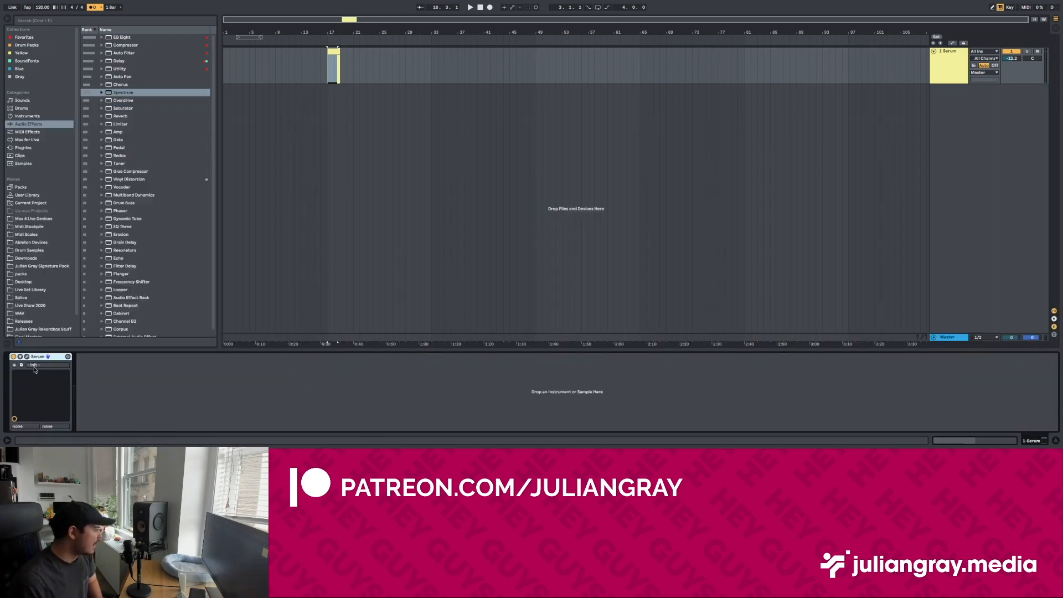
left_click_drag(498, 133, 577, 83)
left_click(536, 129)
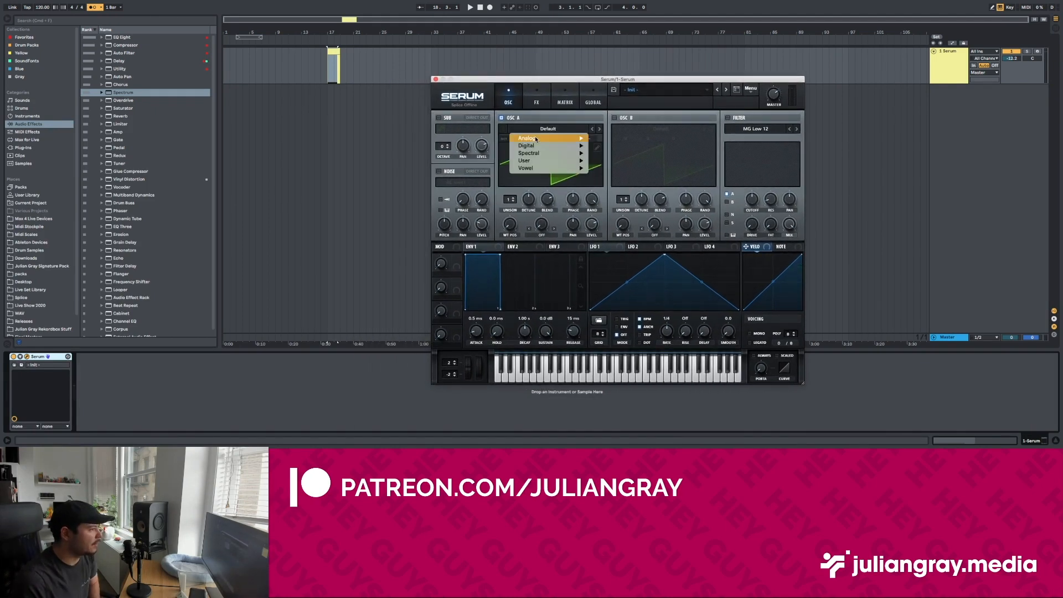
mouse_move(536, 139)
left_click(616, 172)
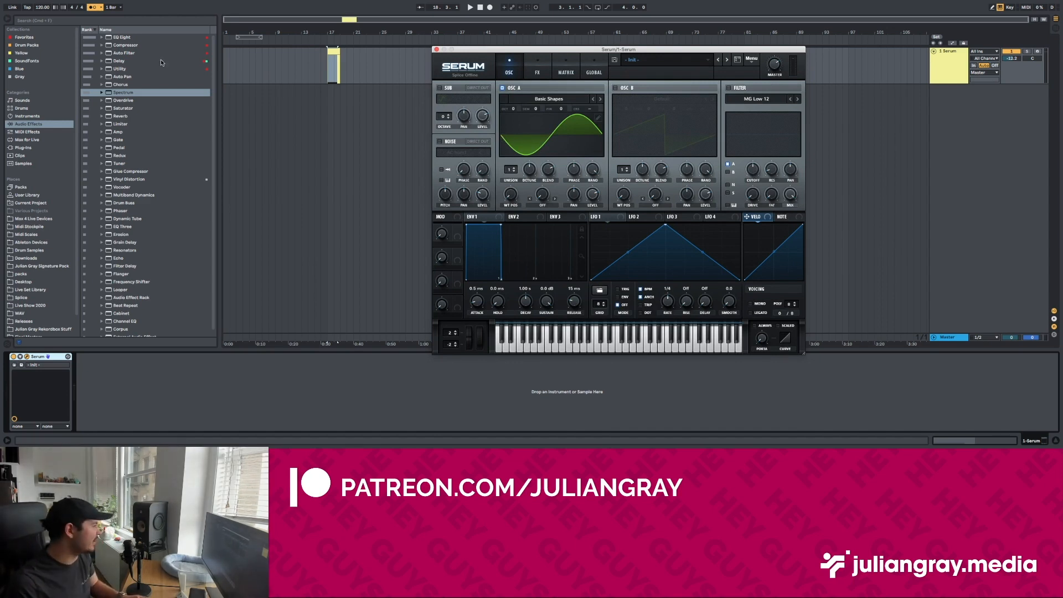
Step: Add an EQ Eight after Serum and expand its spectrum display to the large view
double_click(124, 38)
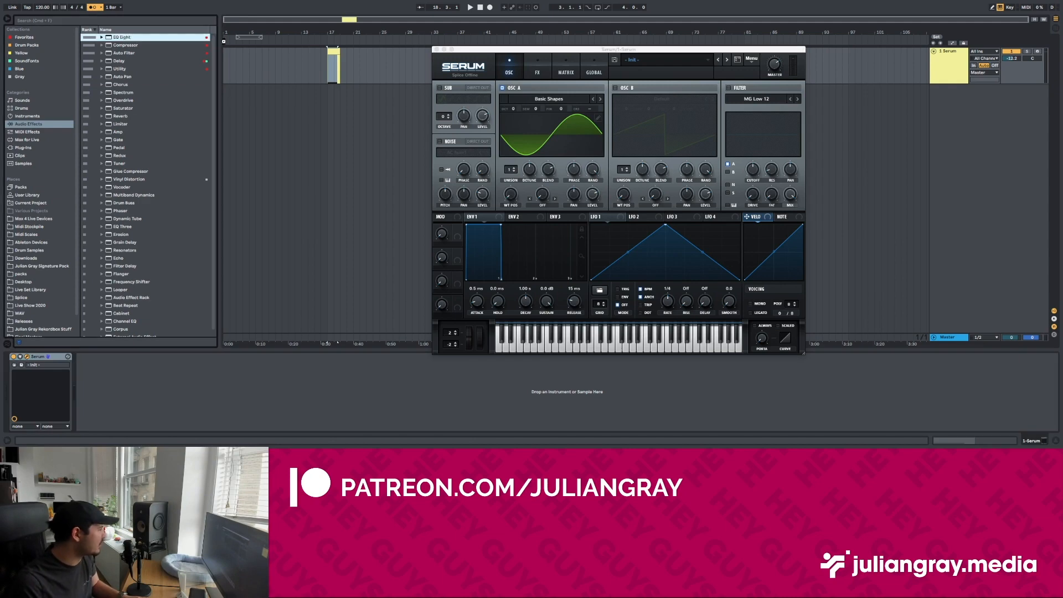
left_click_drag(459, 50, 526, 47)
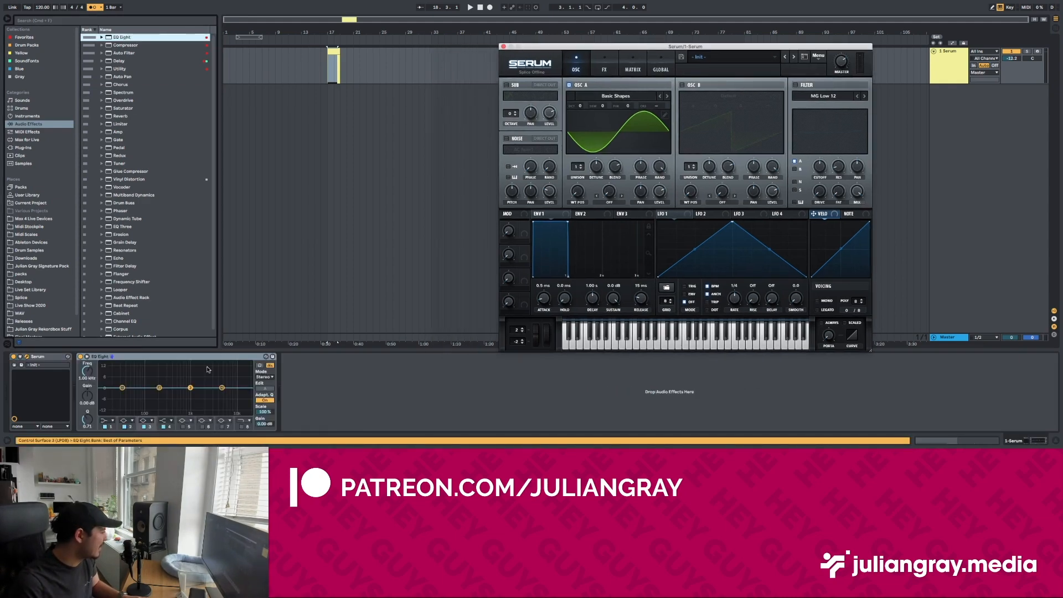
double_click(207, 367)
left_click_drag(545, 53, 664, 74)
Step: Play the clip from its start and examine the sine wave's spectrum in EQ Eight
left_click(326, 78)
left_click(327, 77)
key("space")
left_click_drag(529, 242, 535, 155)
left_click_drag(707, 67, 428, 350)
key("space")
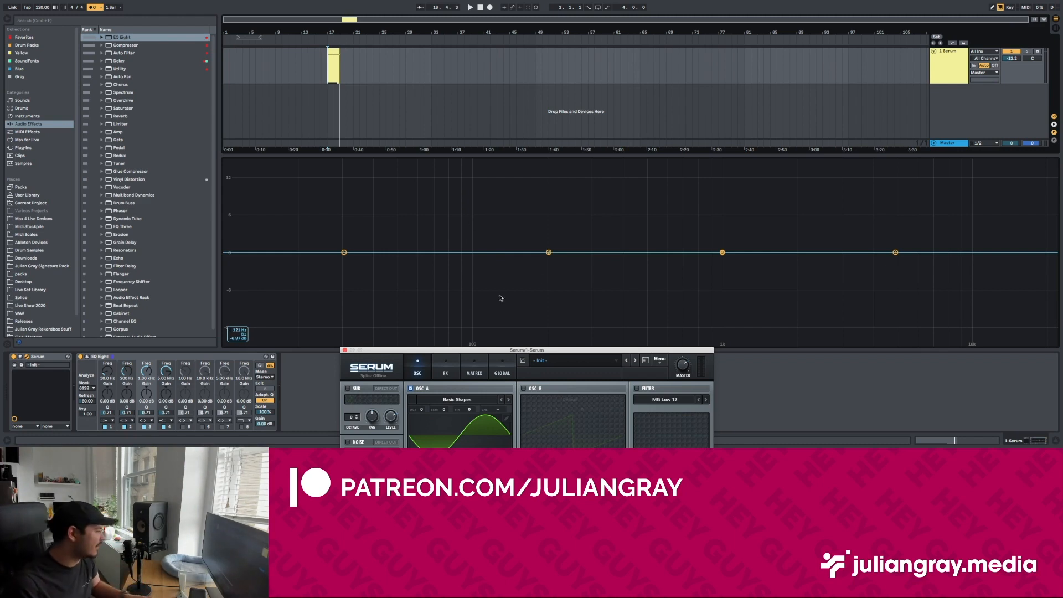
Step: Bring oscillator A's sine waveform into view and replay the clip to compare it with the EQ's frequency display
left_click_drag(519, 355, 737, 168)
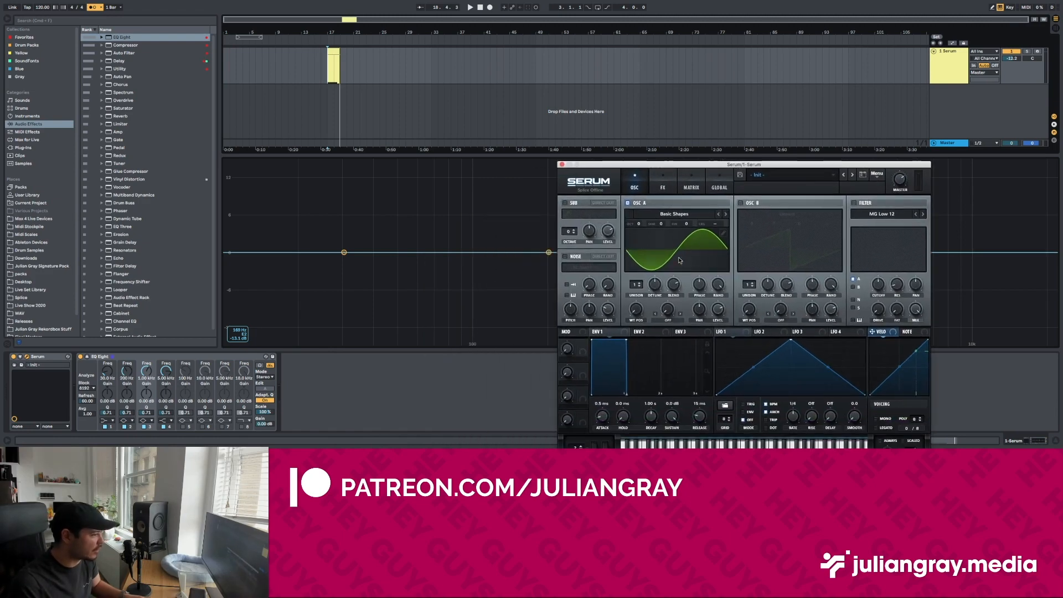
left_click_drag(635, 164, 583, 348)
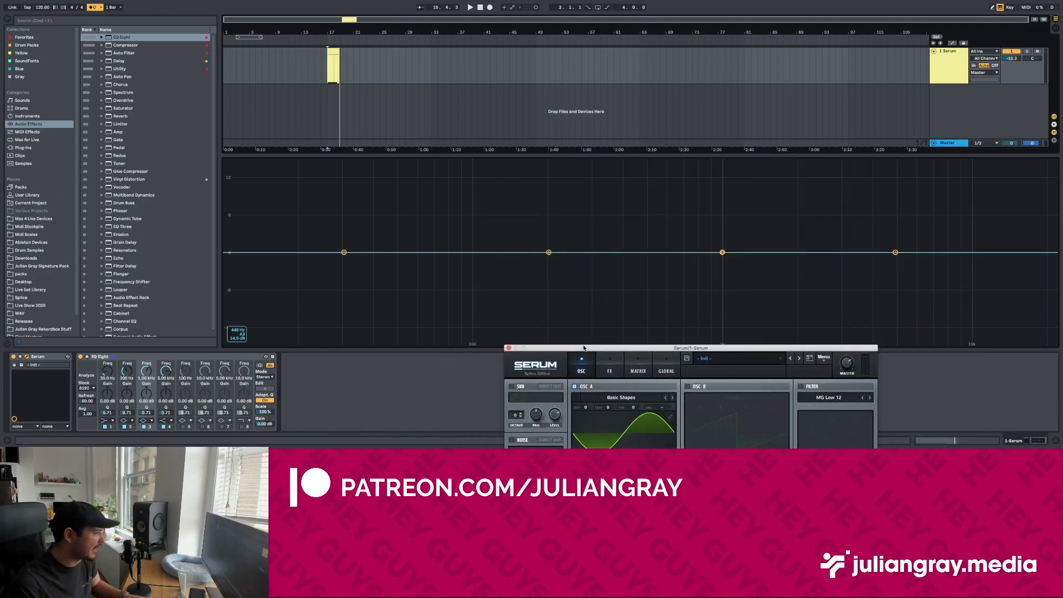
key("space")
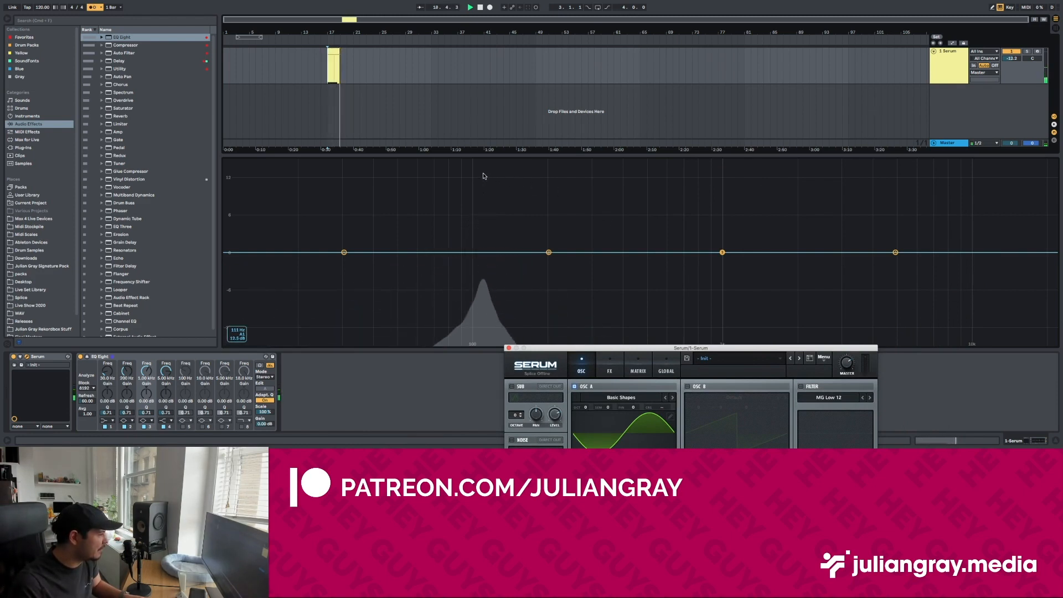
key("space")
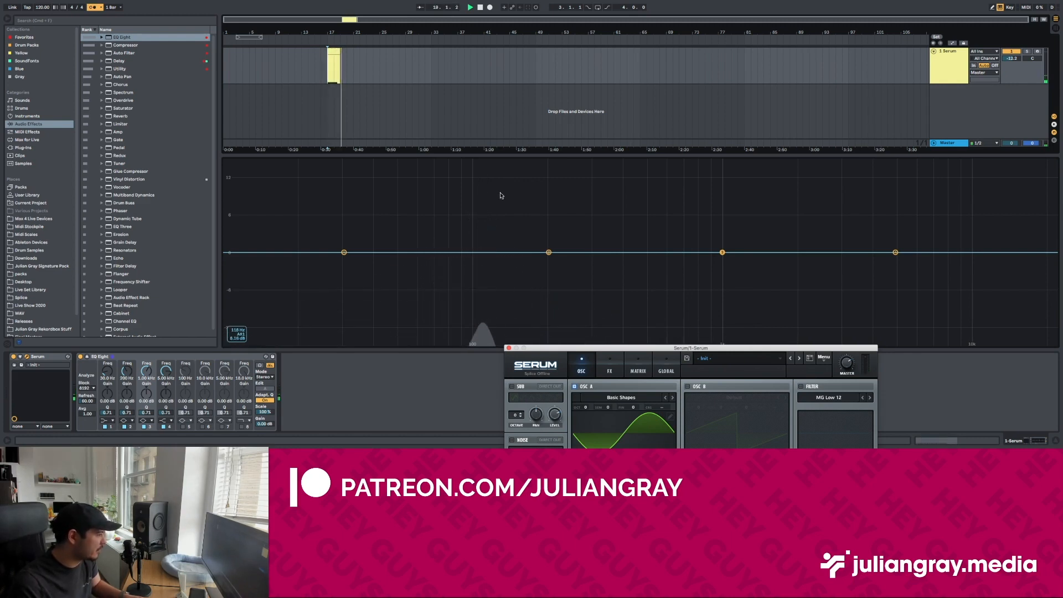
key("space")
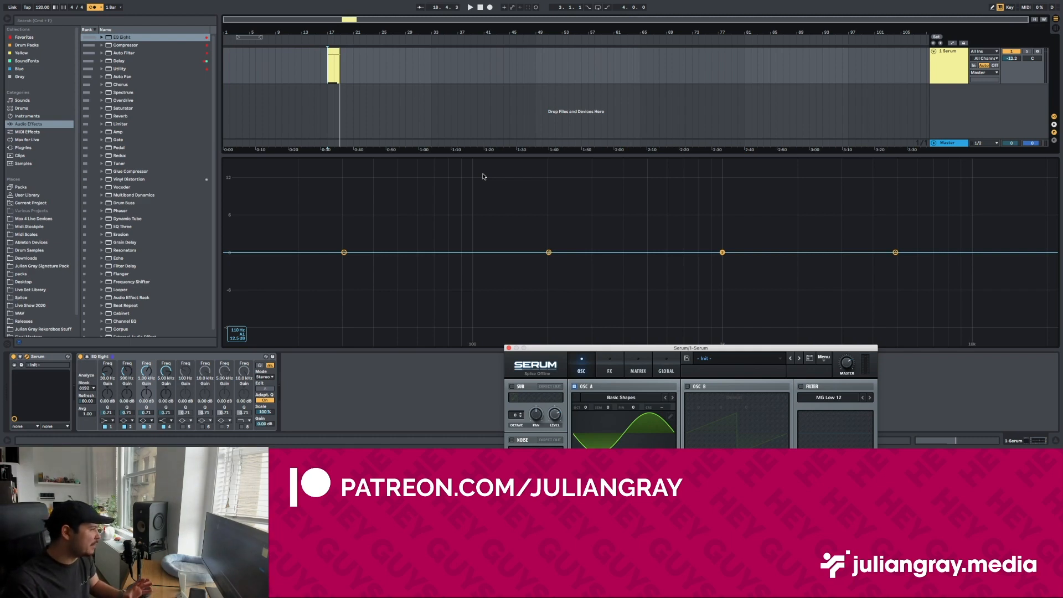
Step: Open the MIDI clip to check the active A1 note, return to the EQ display and play the clip
left_click(332, 53)
double_click(332, 53)
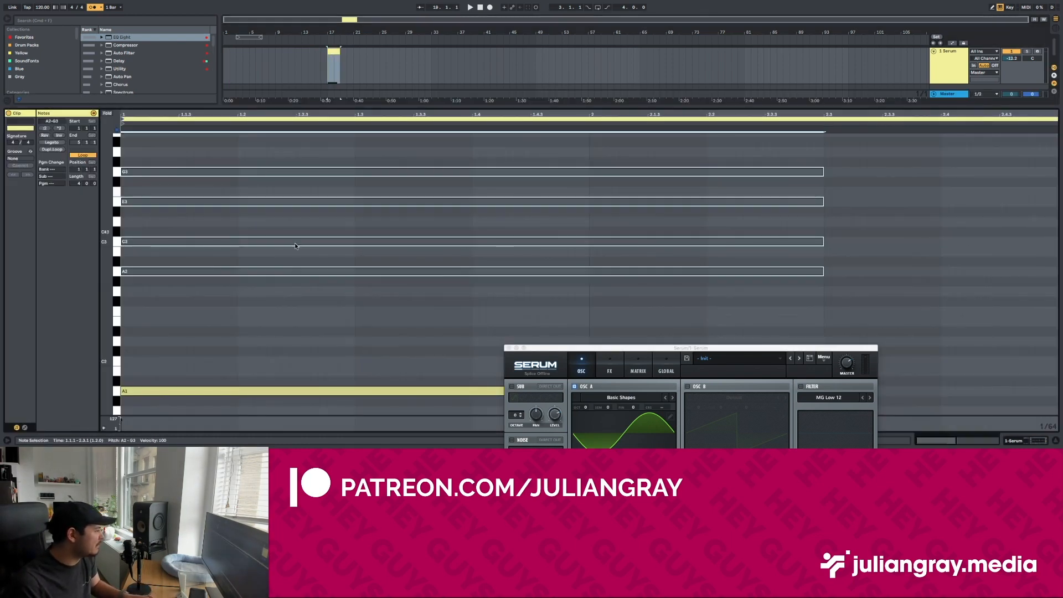
scroll(290, 322, "down", 3)
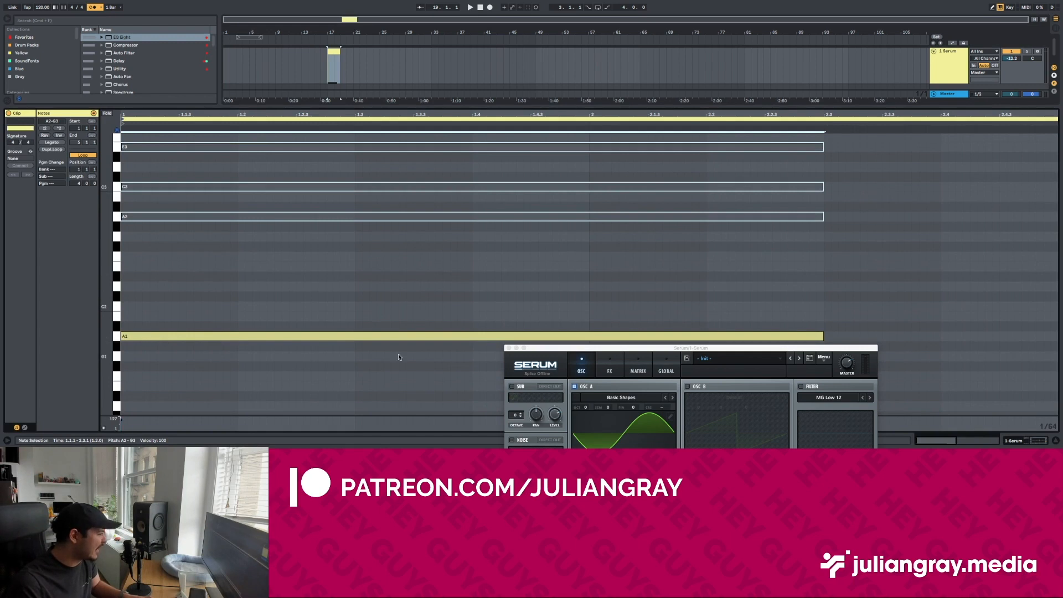
key("shift+Tab")
key("space")
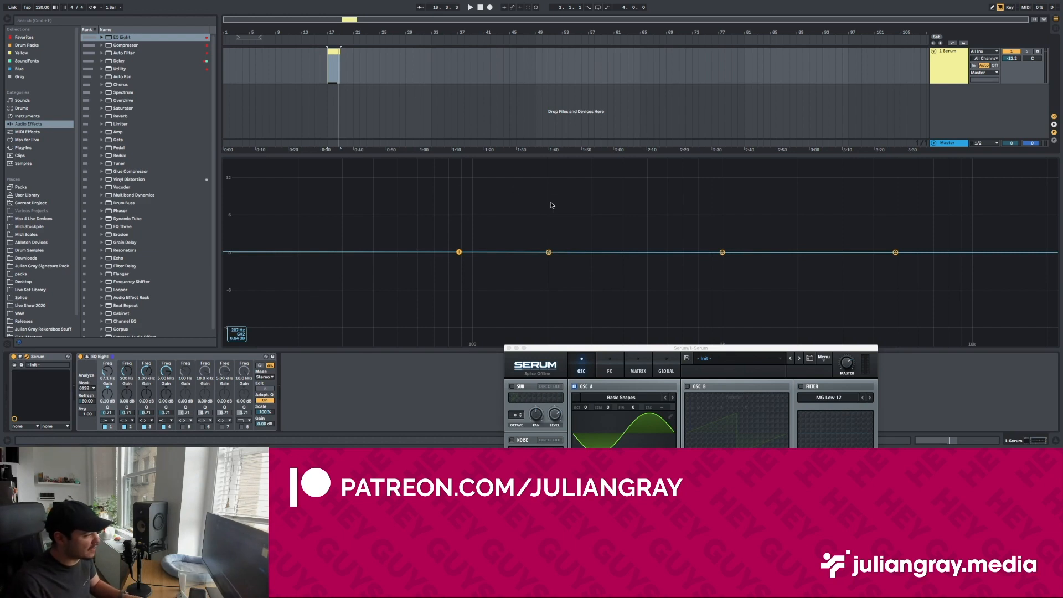
Step: Turn EQ Eight's first band into a low cut at about 150 Hz, audition it, and lower it to about 37 Hz
left_click_drag(459, 252, 521, 252)
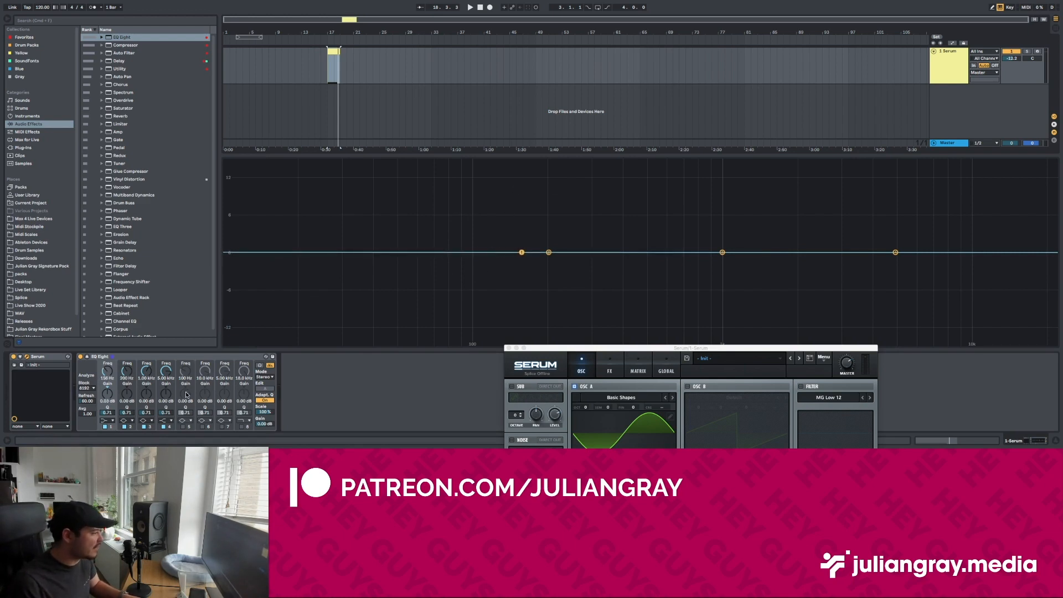
left_click(107, 420)
left_click(108, 372)
mouse_move(522, 276)
left_mouse_down()
mouse_move(533, 273)
mouse_move(510, 274)
mouse_move(518, 277)
left_mouse_up()
key("space")
key("space")
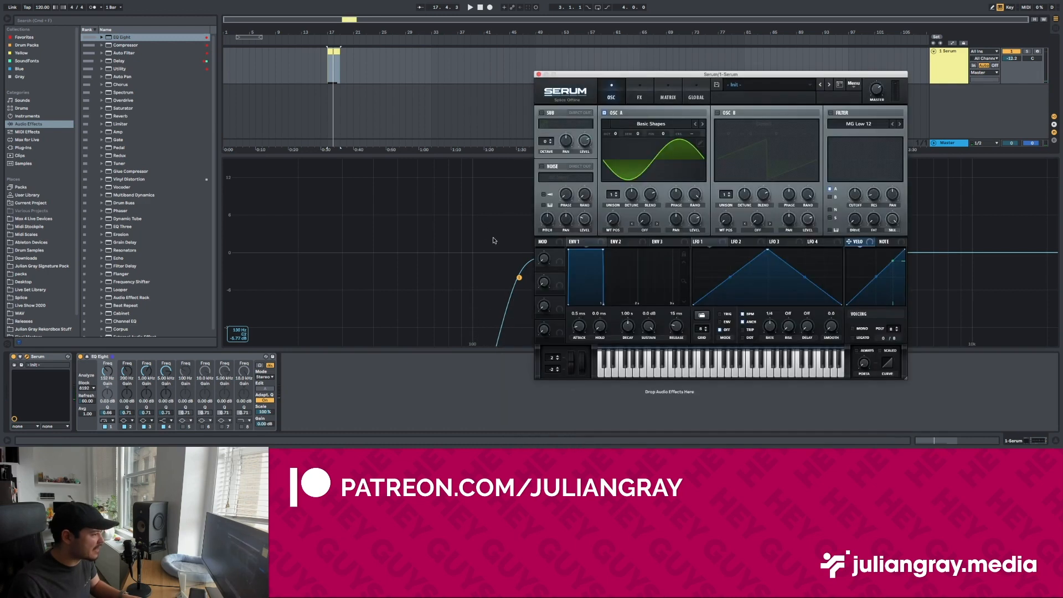
left_click_drag(567, 74, 696, 81)
left_click_drag(520, 279, 365, 275)
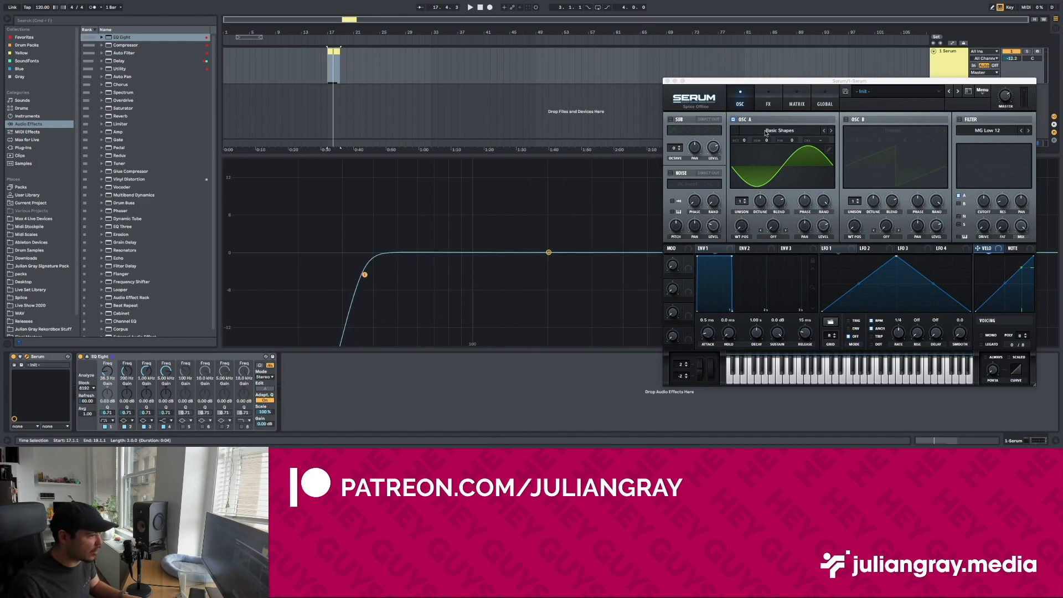
Step: Set oscillator A's wavetable position to 2 for a sawtooth wave and play the clip to see its harmonics
left_click(744, 200)
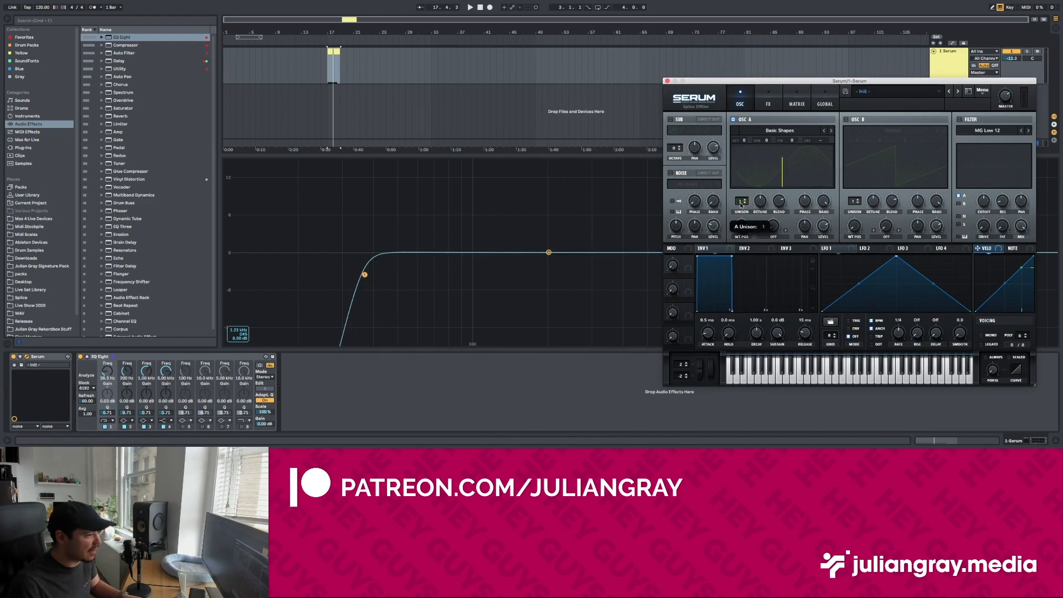
left_click(770, 130)
left_click(742, 227)
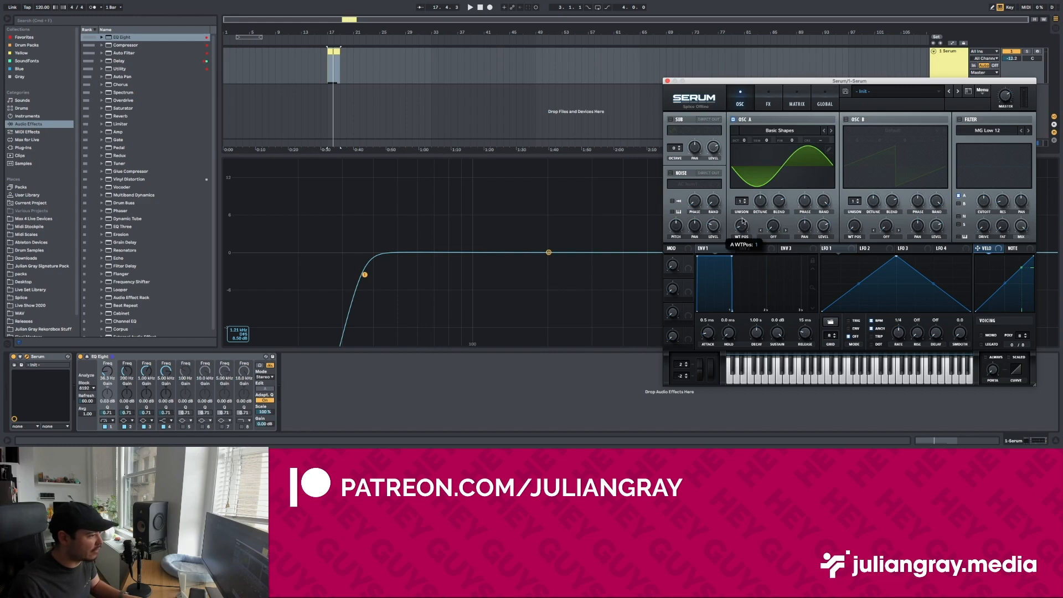
key("space")
left_click_drag(743, 218, 743, 208)
left_click_drag(744, 81, 585, 336)
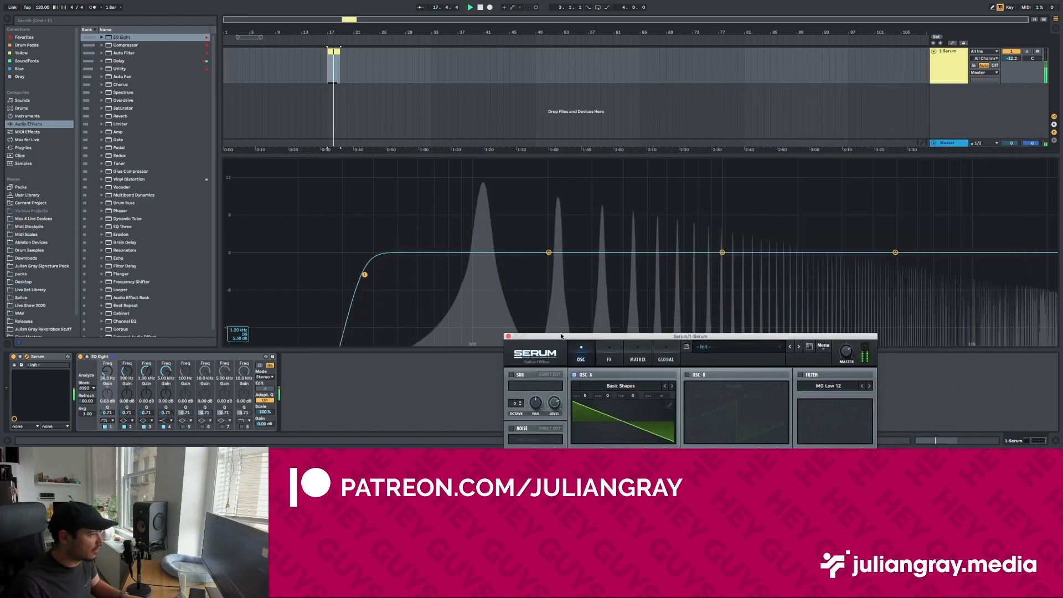
Step: Raise the low-cut band past the fundamental to about 175 Hz and listen to the filtered sawtooth
left_click_drag(365, 275, 426, 275)
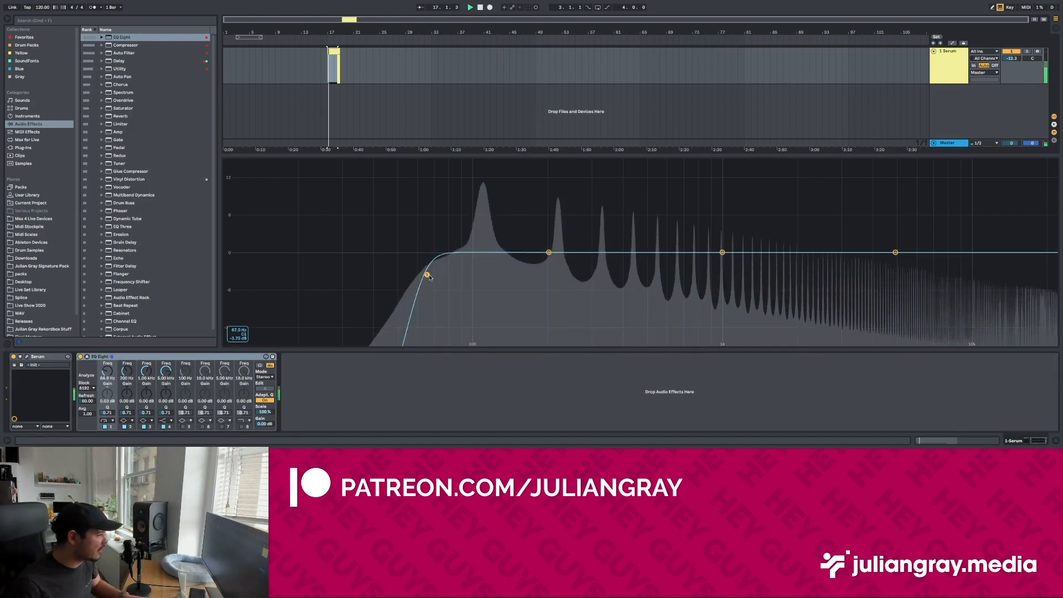
left_click_drag(426, 275, 534, 275)
key("space")
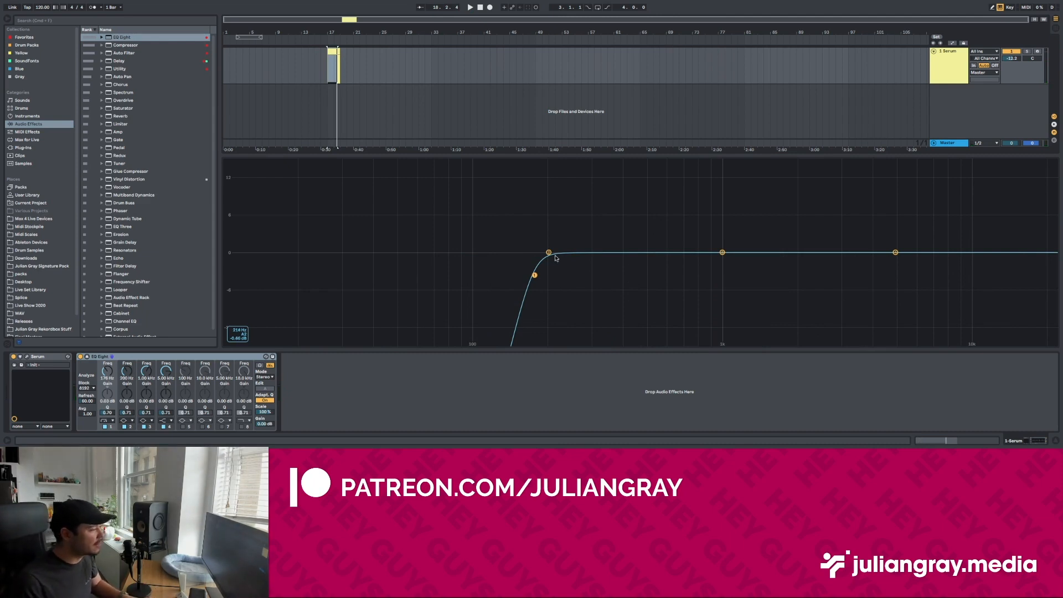
key("space")
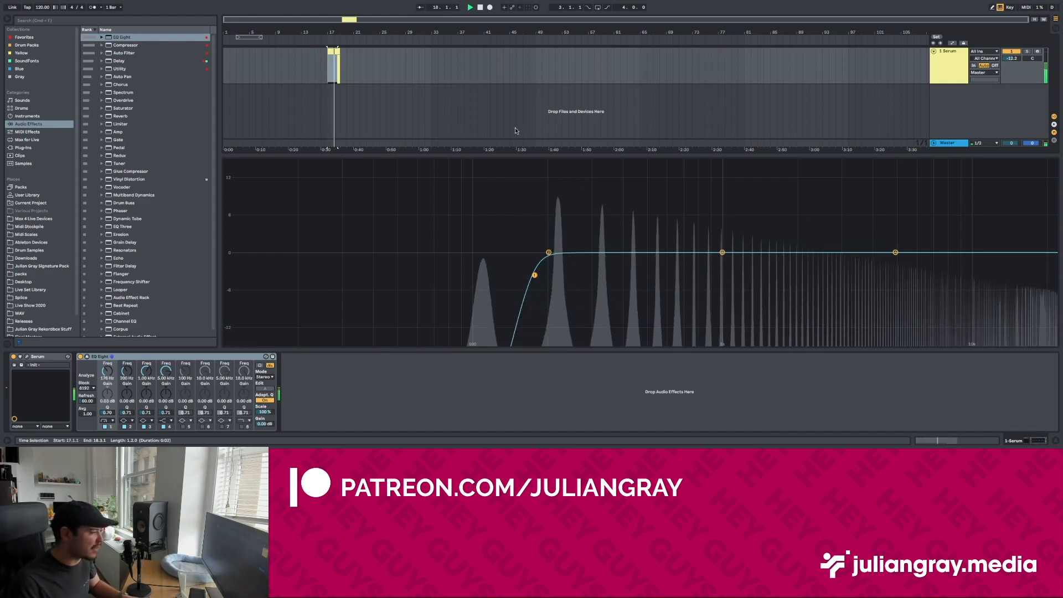
key("space")
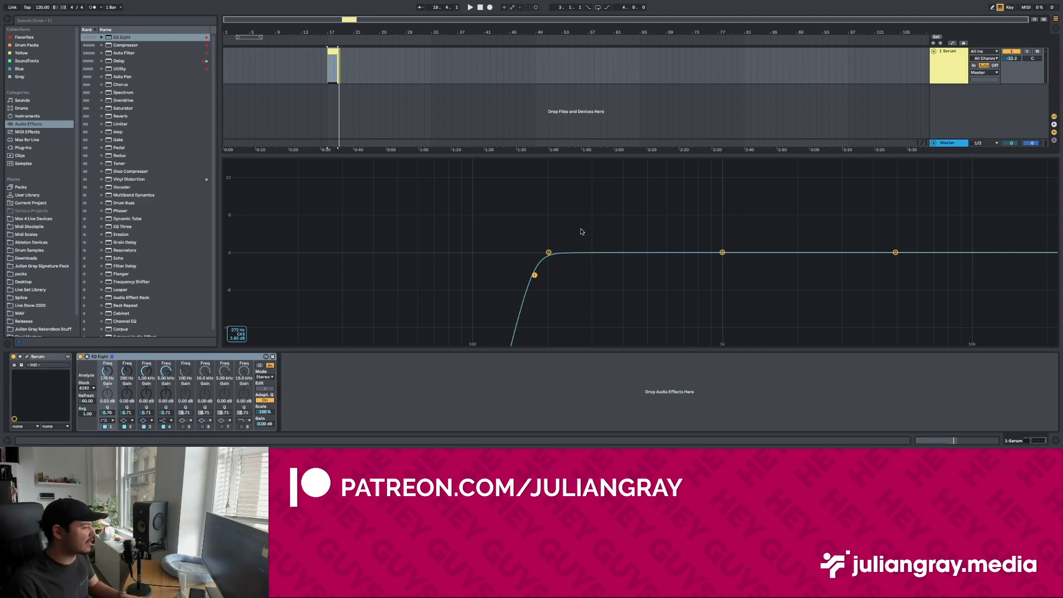
Step: Try oscillator A's triangle and square wavetable positions and play the clip through the low cut
key("space")
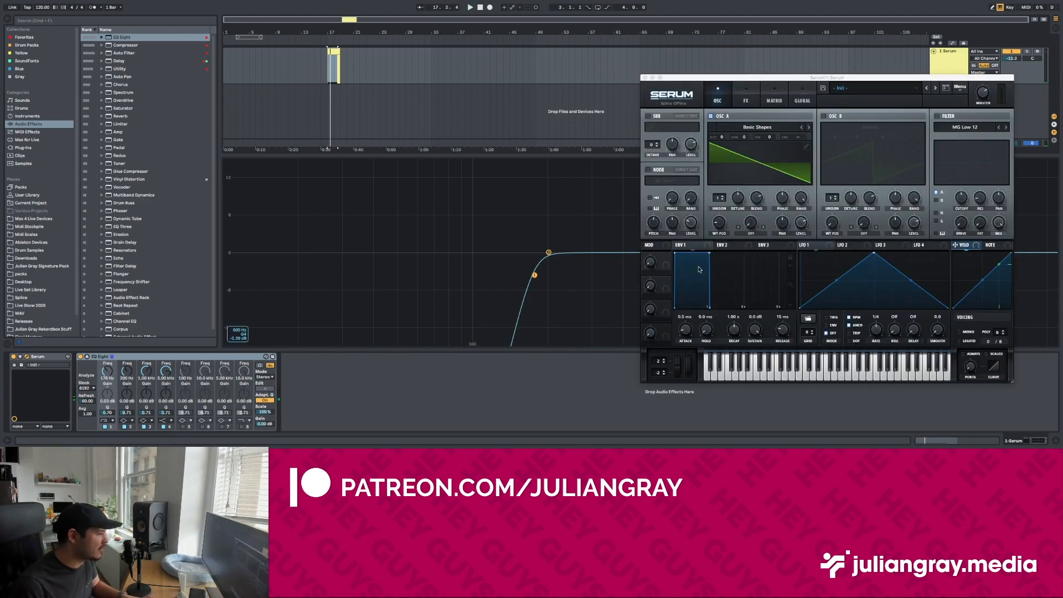
mouse_move(720, 223)
left_mouse_down()
mouse_move(724, 194)
mouse_move(725, 203)
left_mouse_up()
key("space")
left_click_drag(802, 77, 603, 330)
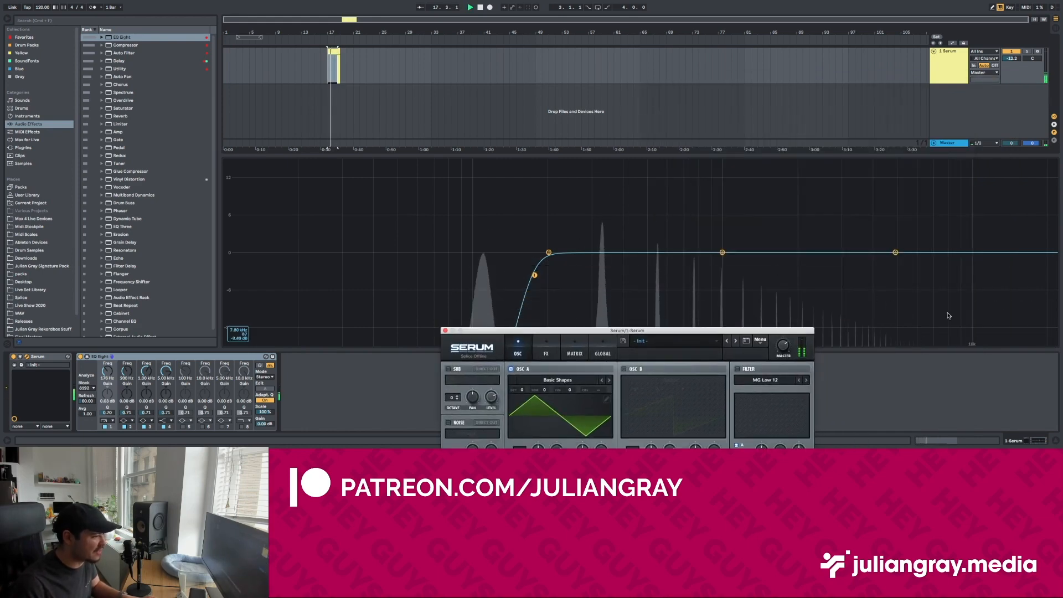
left_click_drag(627, 331, 426, 112)
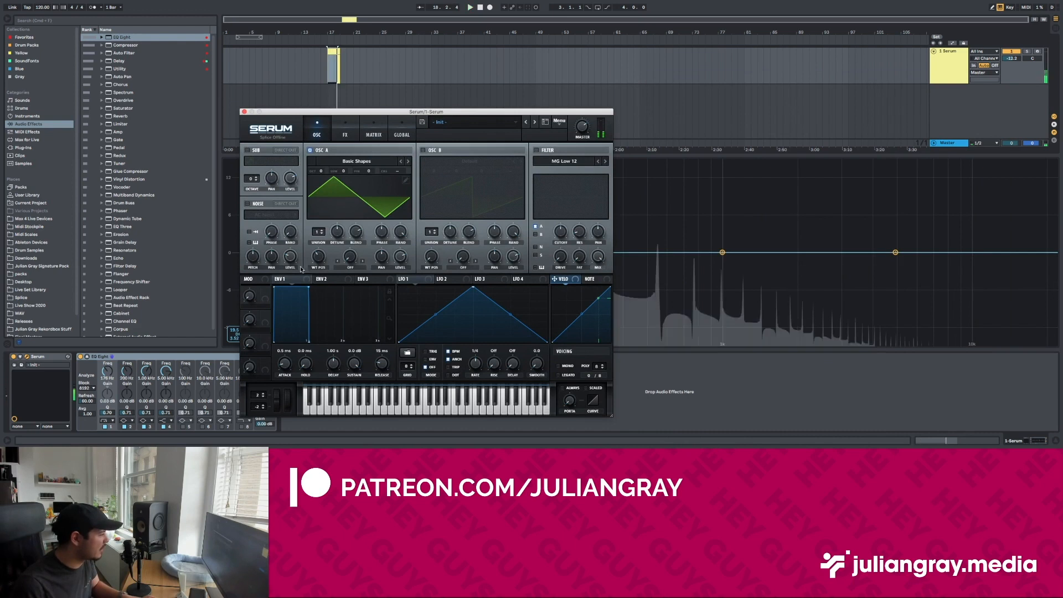
left_click_drag(319, 259, 323, 252)
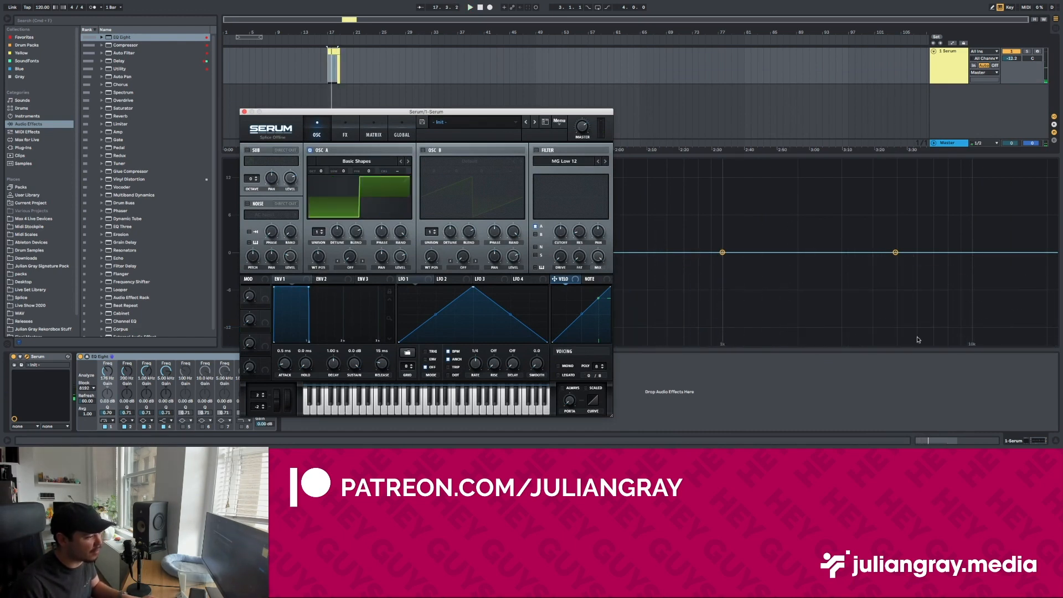
Step: Set oscillator A's wavetable position to 2 for the sawtooth wave and close the Serum window
left_click_drag(403, 114, 541, 81)
left_click_drag(457, 221, 448, 250)
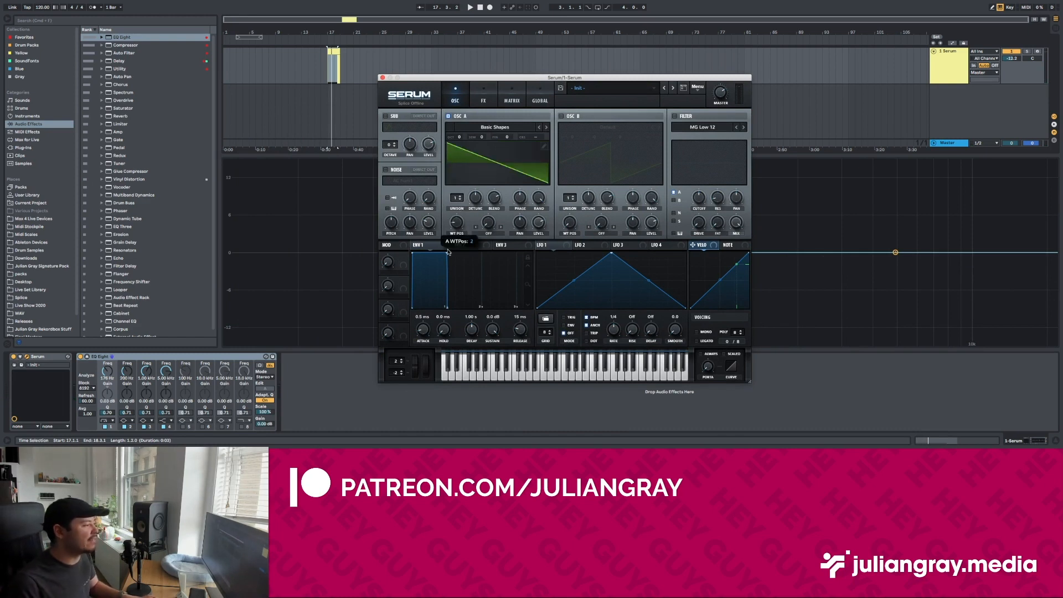
left_click(382, 78)
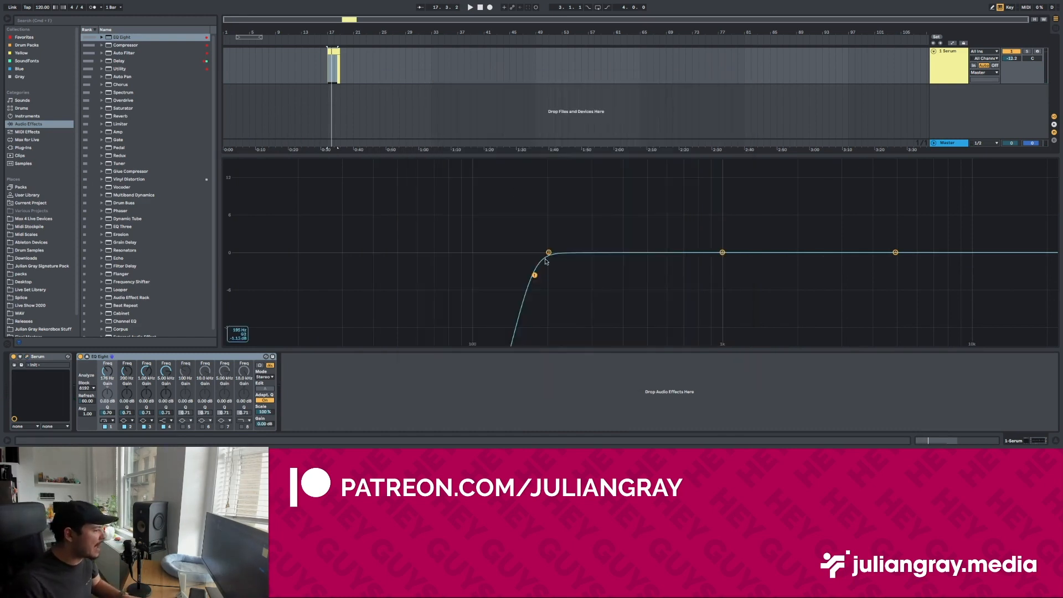
Step: Lower EQ Eight's low-cut band to about 47 Hz and play the clip
left_click_drag(548, 252, 392, 276)
key("space")
key("space")
Step: Reactivate the A2, C3, E3 and G3 notes above A1 in the Serum clip and return to the track's devices
double_click(333, 51)
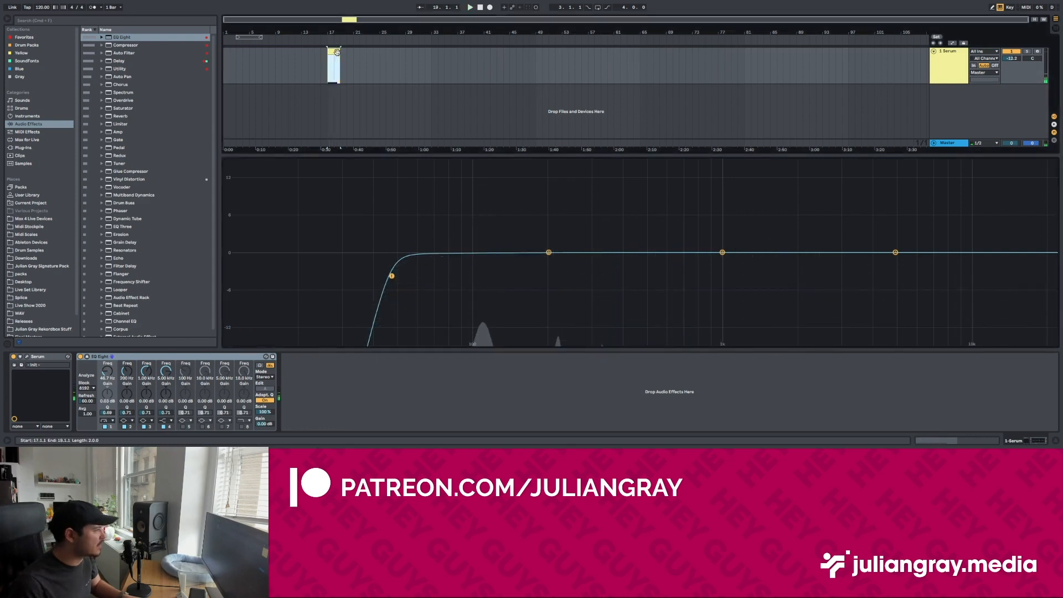
left_click_drag(854, 157, 662, 316)
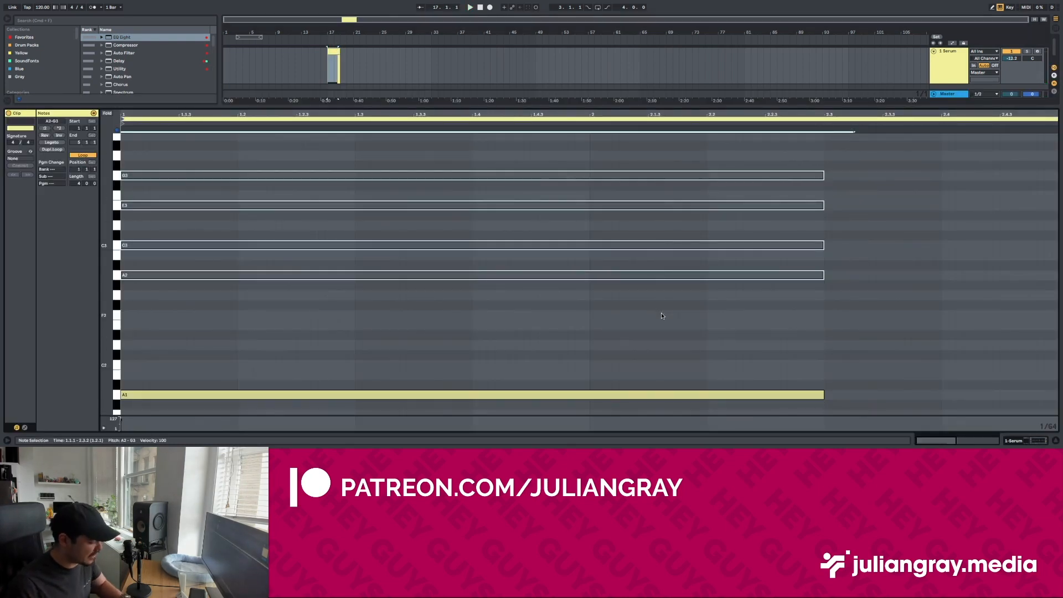
key("0")
left_click(1038, 440)
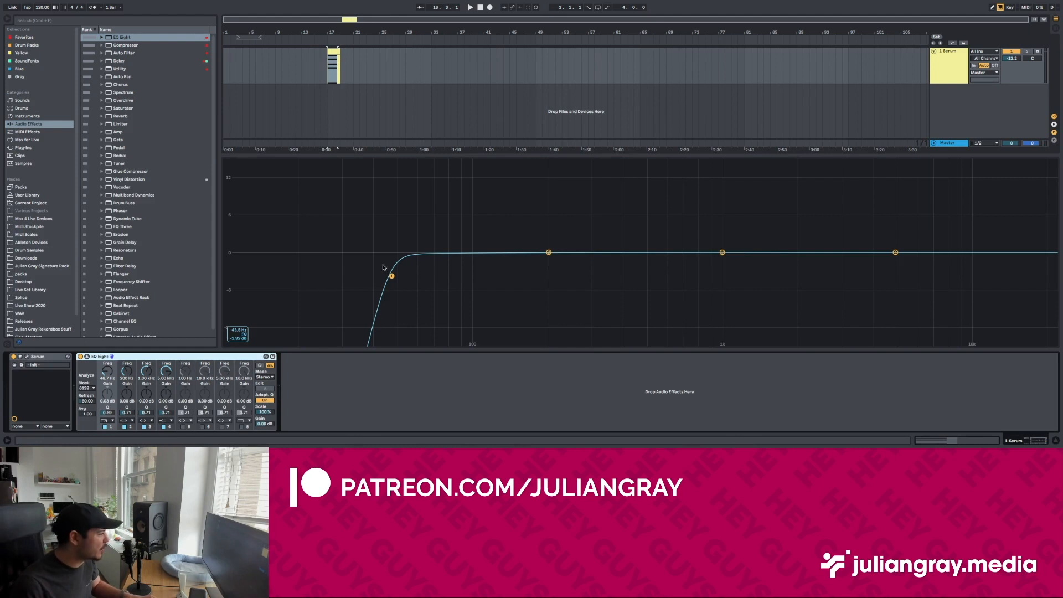
Step: Raise EQ Eight's low-cut band to about 170 Hz and play the full chord through it
key("space")
left_click_drag(391, 276, 531, 275)
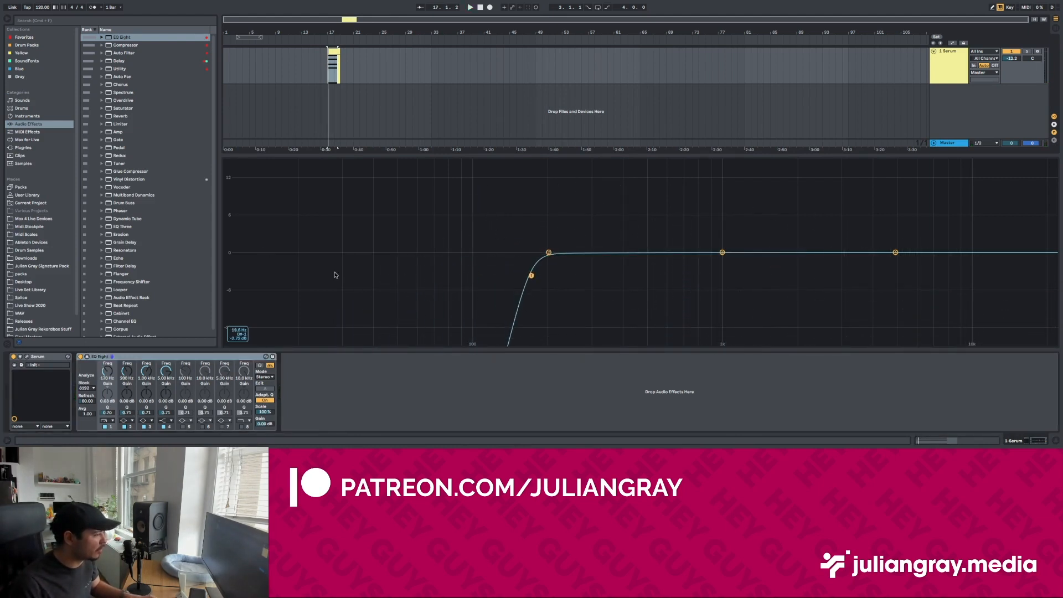
key("space")
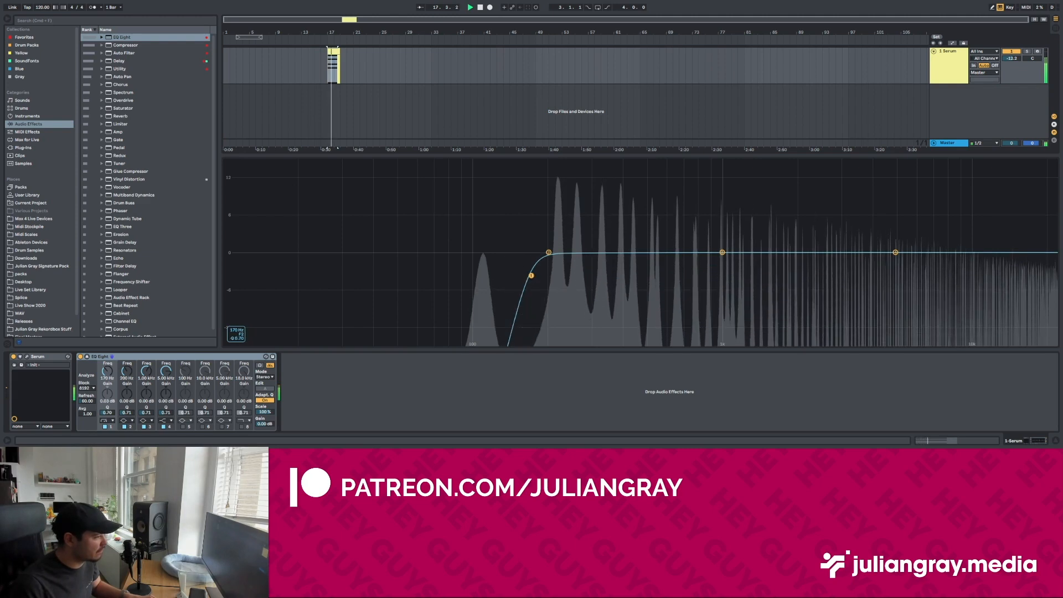
key("space")
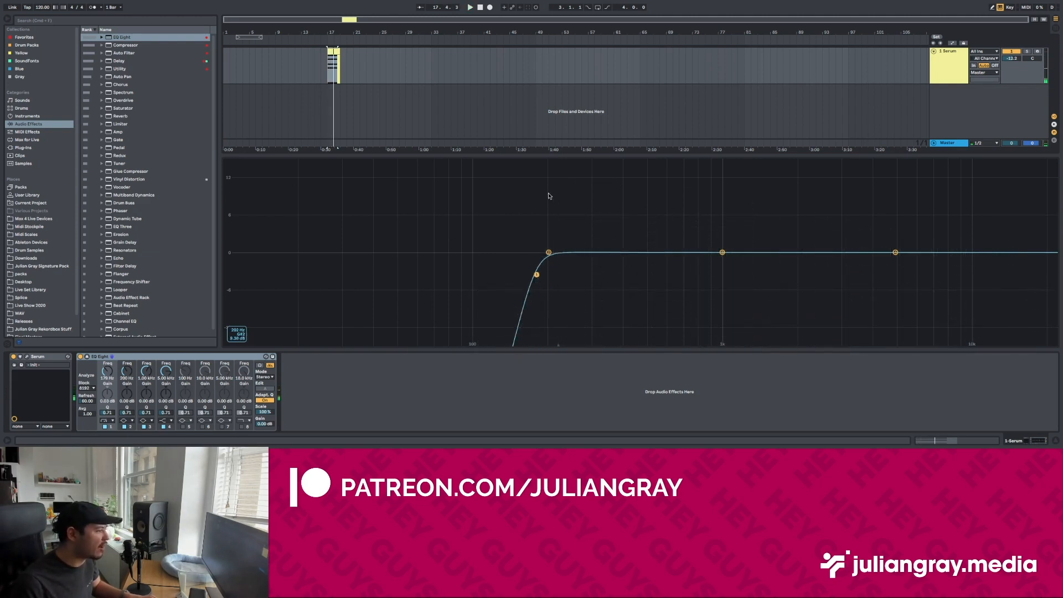
key("space")
key("space")
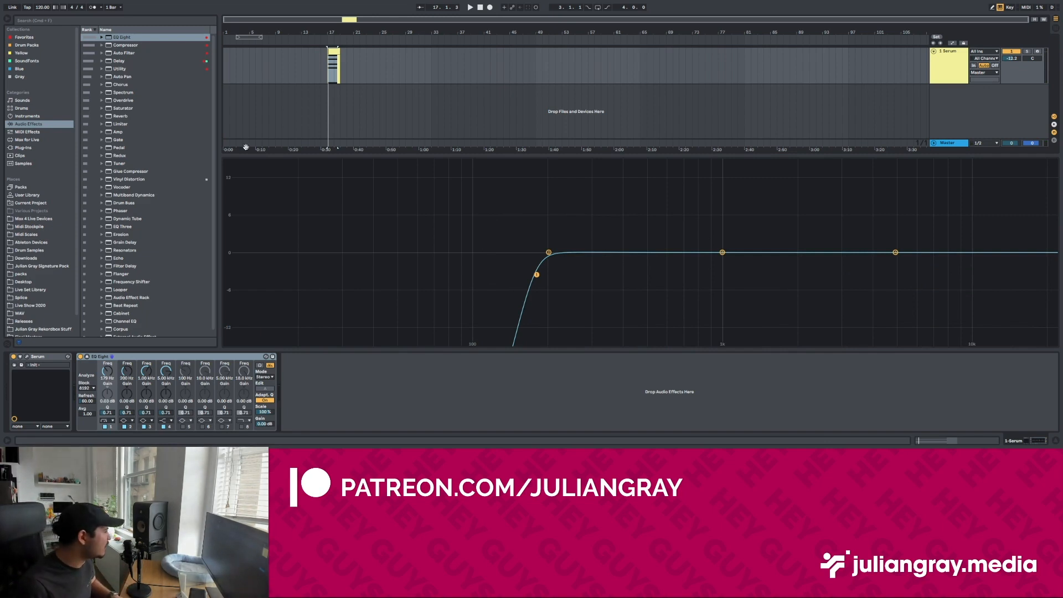
Step: Deactivate the A2 to G3 notes in the Serum clip so only the A1 bass note plays
left_click(341, 67)
double_click(333, 51)
left_click_drag(856, 143, 742, 294)
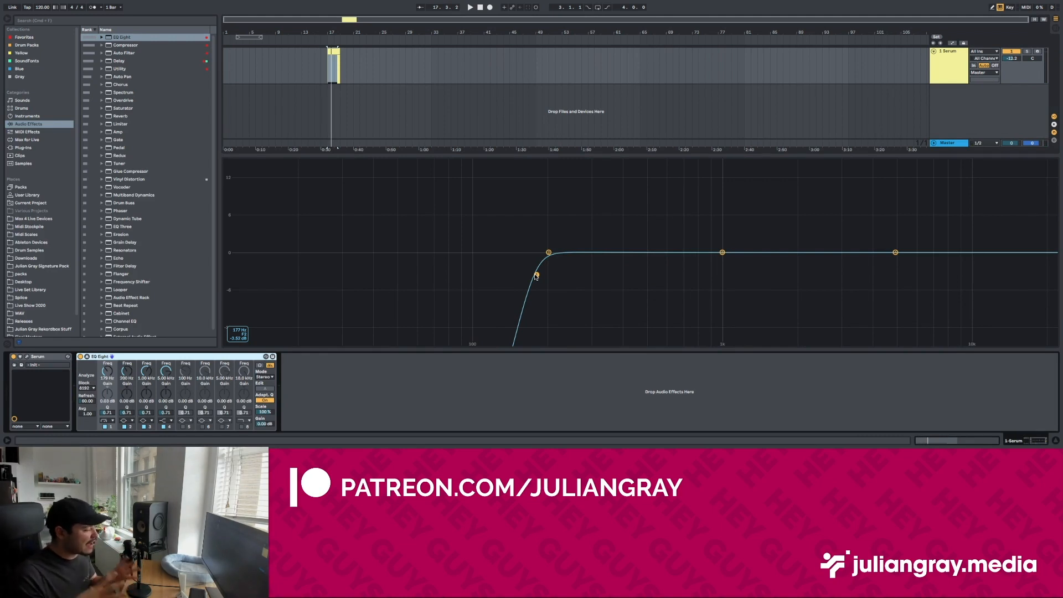
Step: Play the A1 note alone, lowering the low-cut band to about 59 Hz and raising it back to about 166 Hz
key("space")
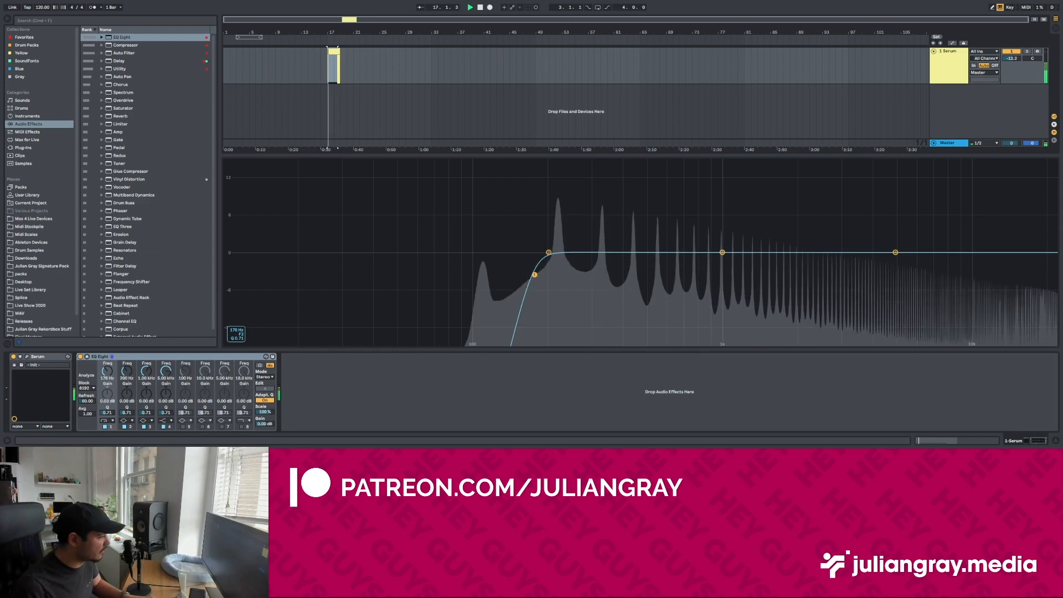
left_click_drag(535, 275, 415, 277)
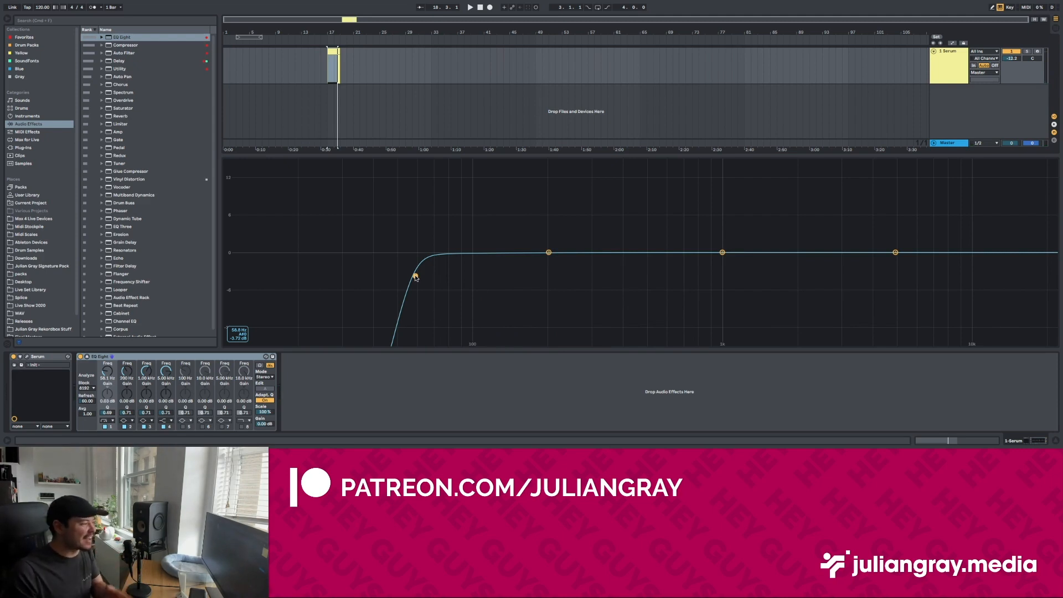
left_click_drag(415, 276, 527, 274)
key("space")
key("space")
Step: Turn the upper chord notes A2 to G3 back on in the clip and return to the EQ Eight display
double_click(333, 51)
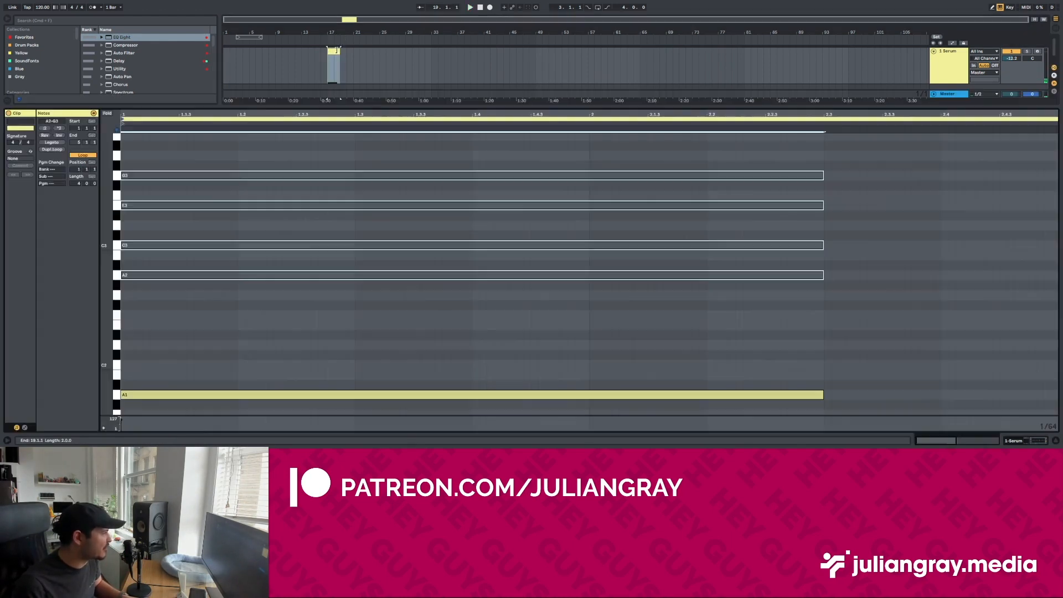
left_click_drag(887, 317, 683, 114)
key("0")
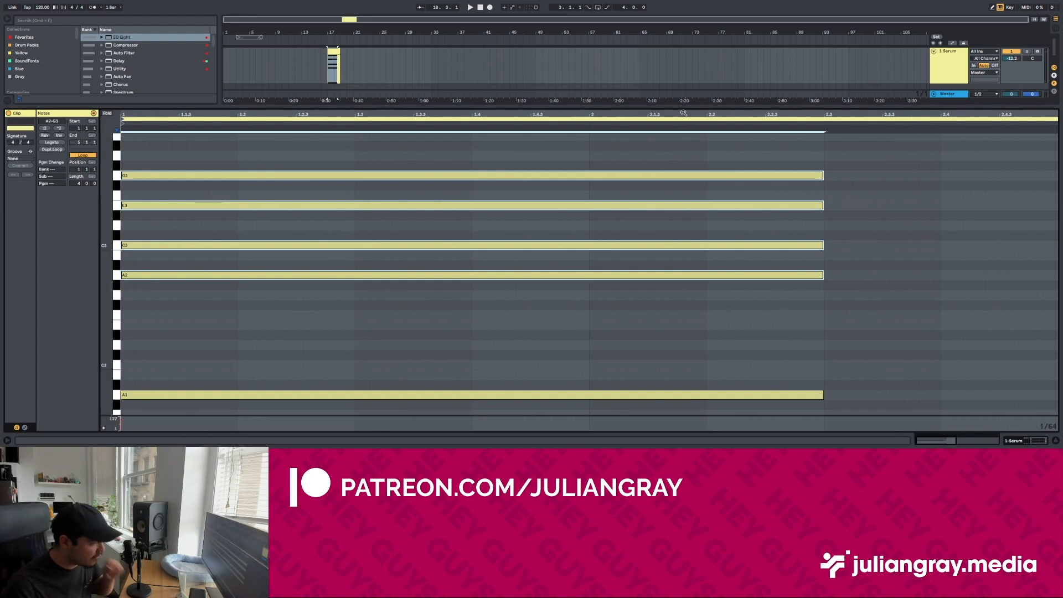
left_click(1036, 439)
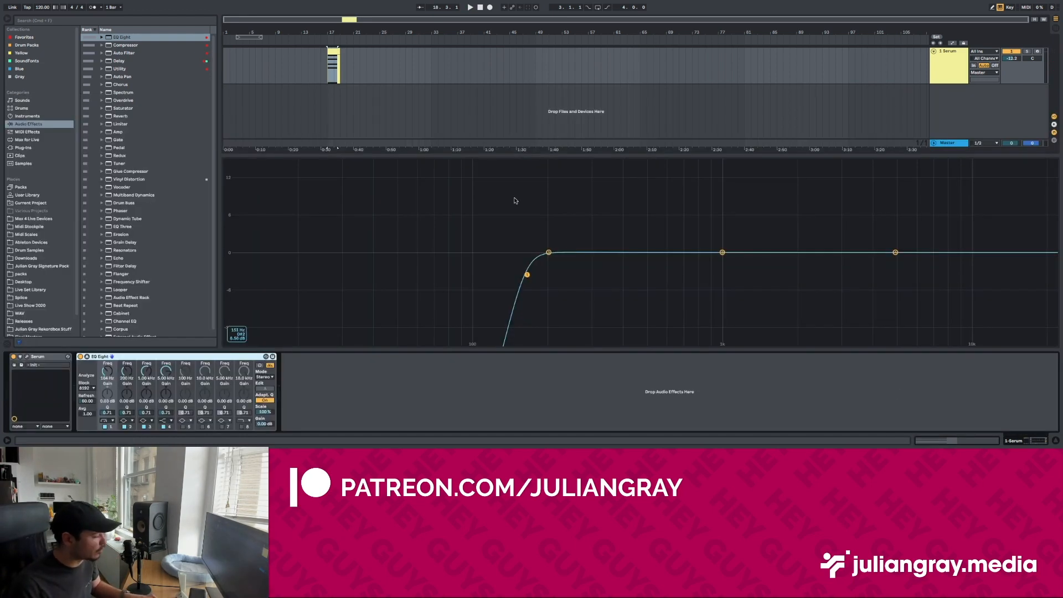
Step: Play the full chord and lower the low-cut band to about 71 Hz
key("space")
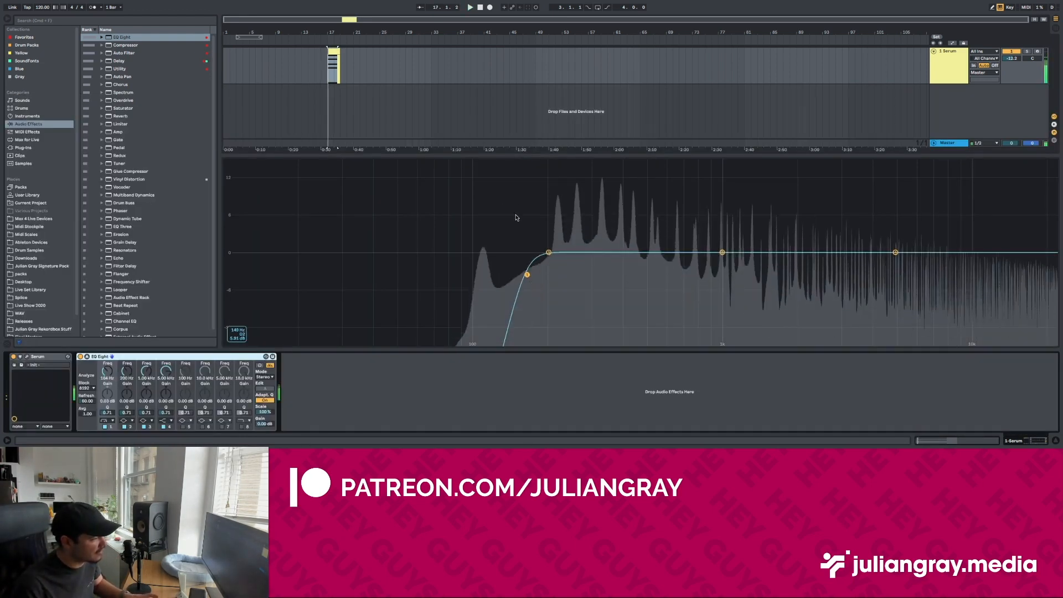
left_click_drag(527, 275, 435, 277)
key("space")
key("space")
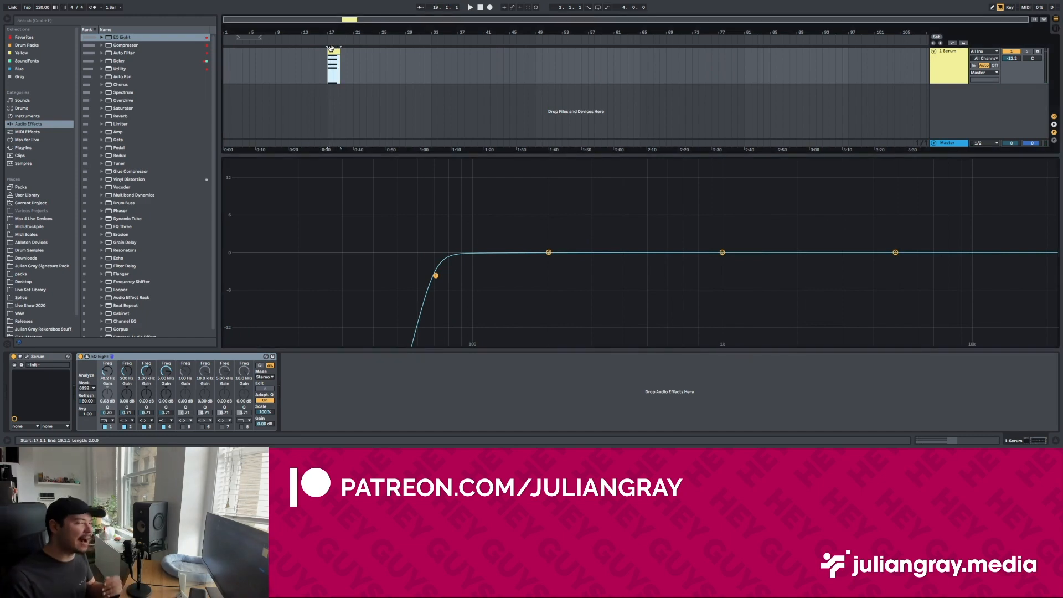
Step: Deactivate the A1 bass note in the Serum clip, keeping the upper chord notes active
double_click(330, 50)
left_click(842, 263)
scroll(842, 266, "down", 2)
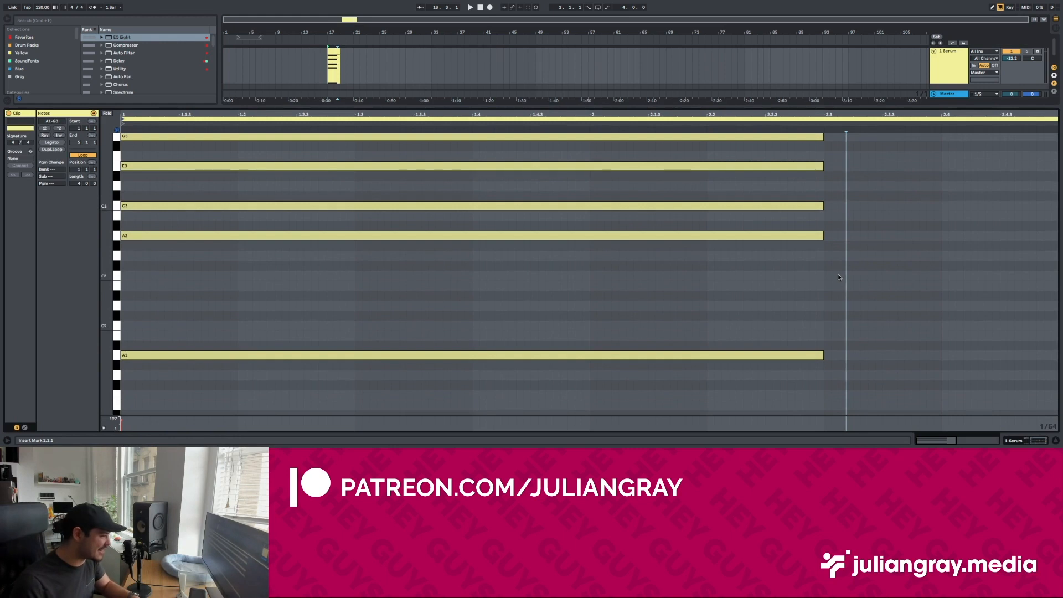
mouse_move(836, 292)
left_mouse_down()
mouse_move(782, 261)
mouse_move(773, 429)
left_mouse_up()
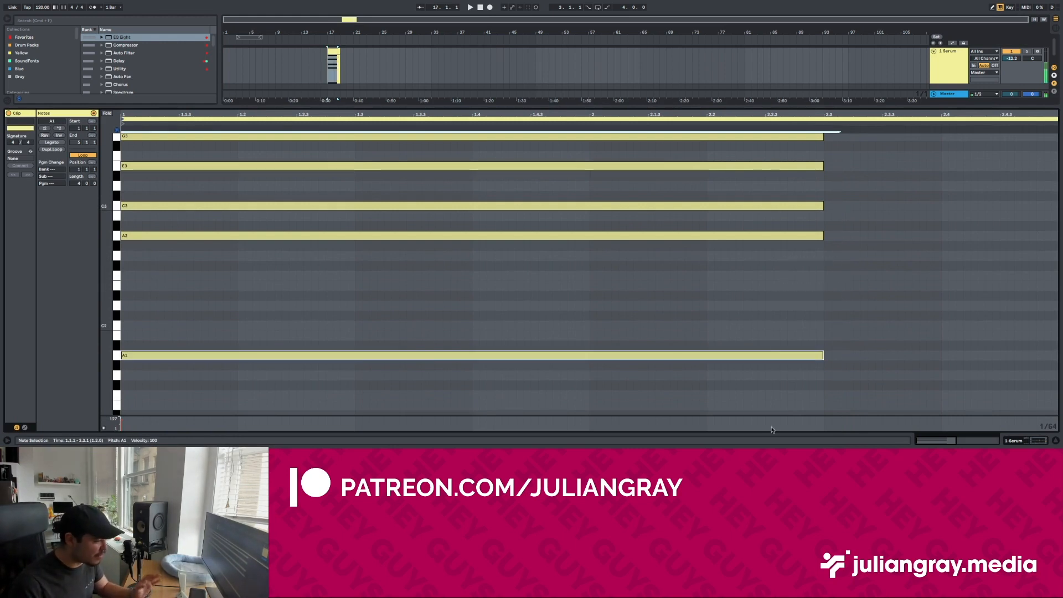
key("0")
left_click(1011, 441)
Step: Play the chord without its bass note and raise the low-cut band to about 142 Hz
key("space")
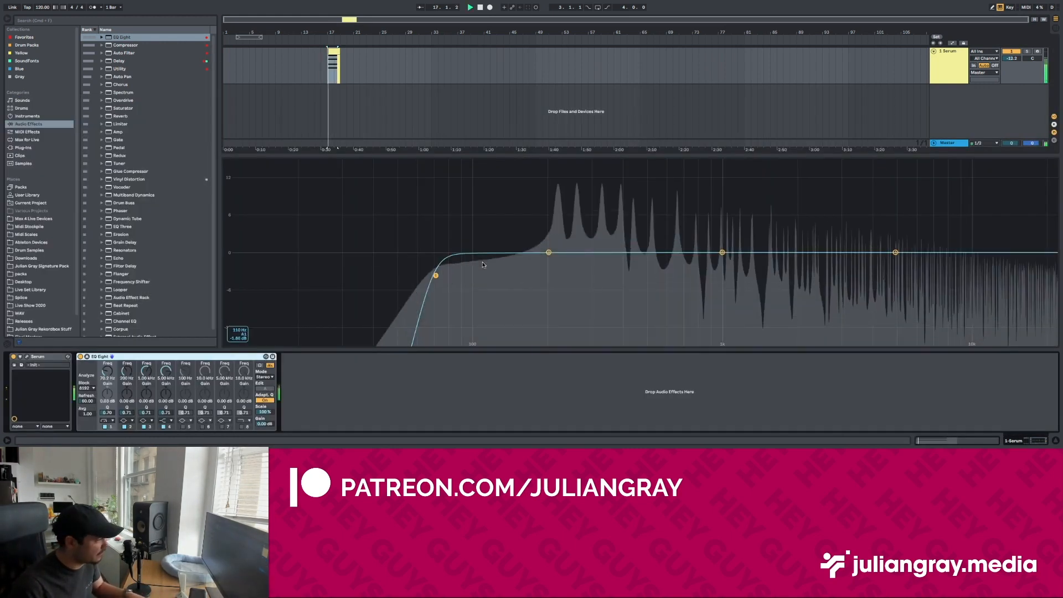
left_click_drag(436, 277, 511, 276)
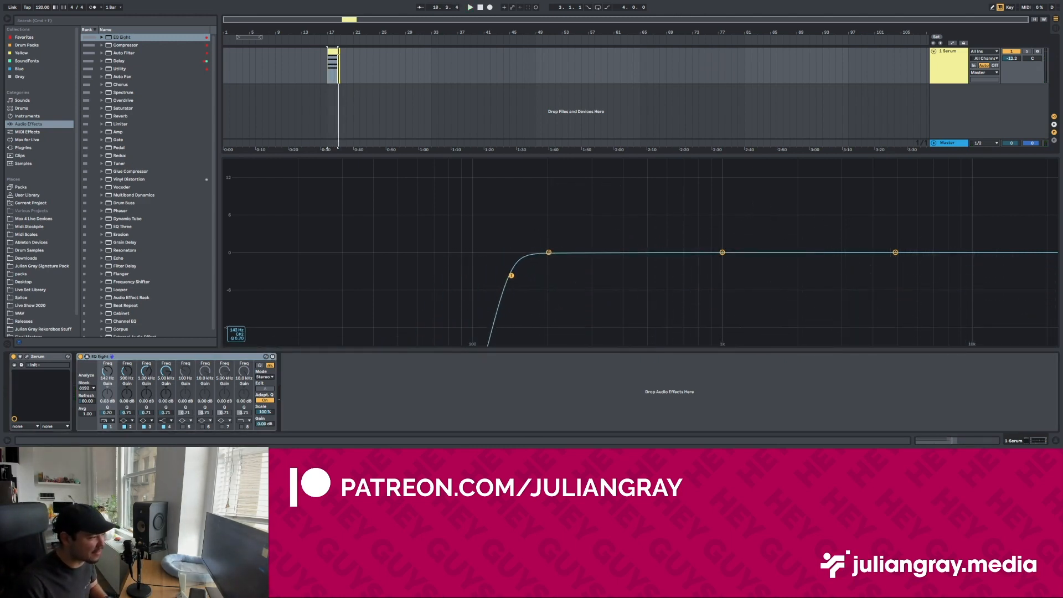
key("space")
key("space")
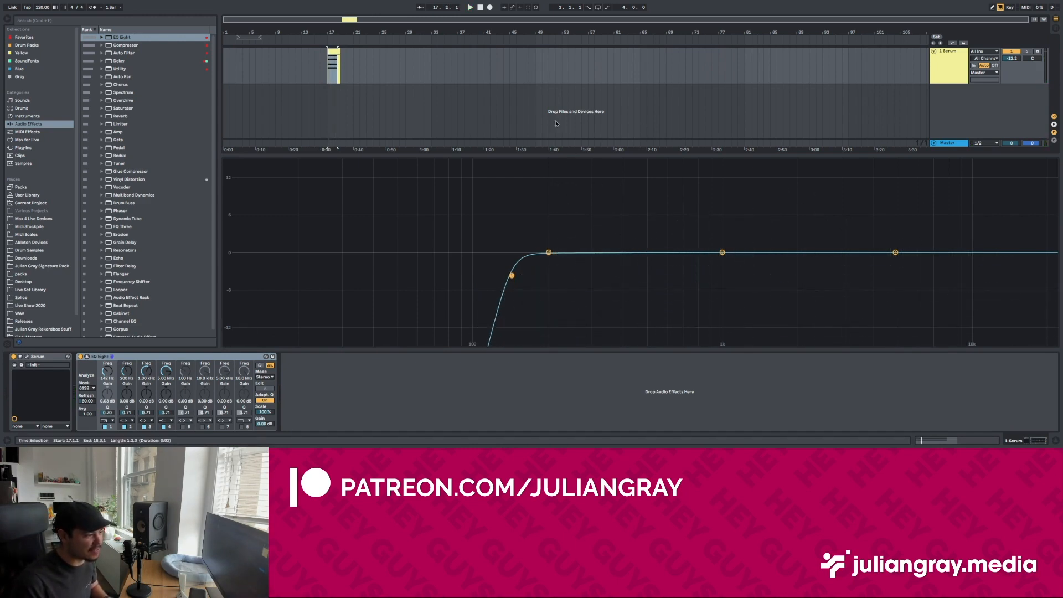
key("space")
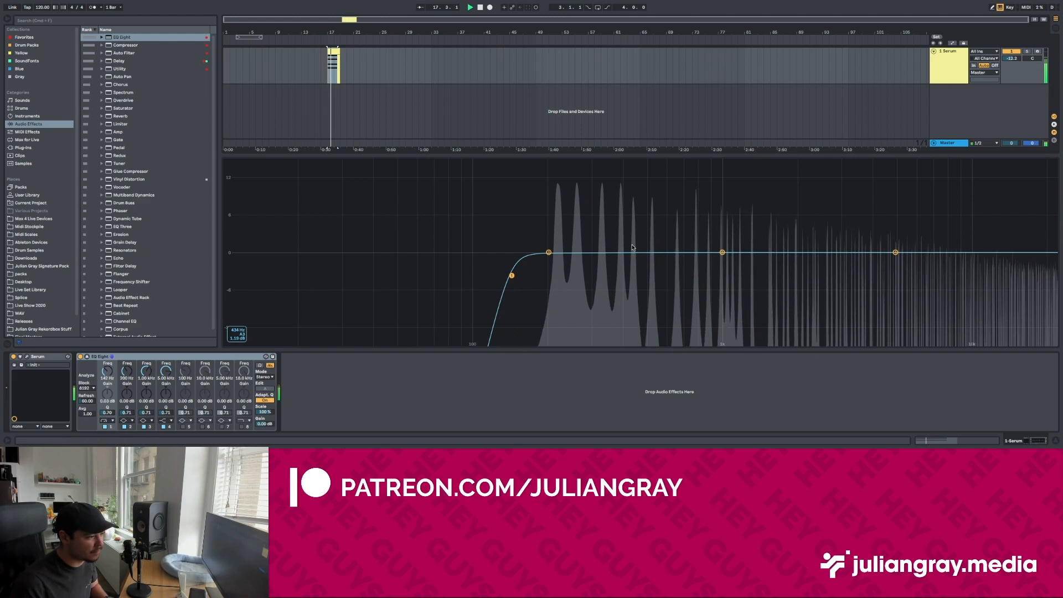
key("space")
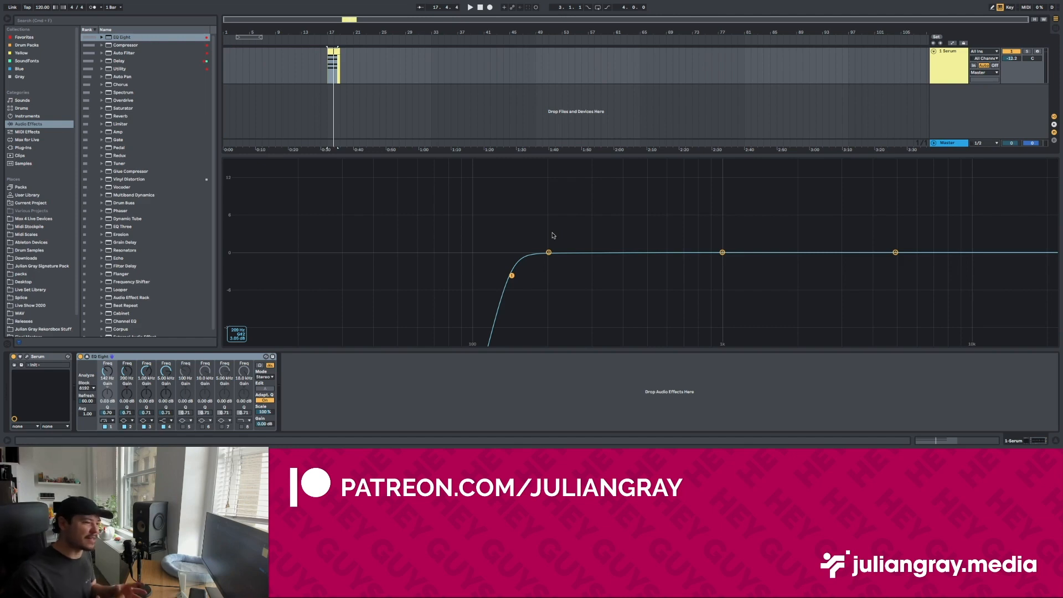
Step: Reactivate the A1 bass note in the Serum clip and return to the EQ Eight display
key("shift+Tab")
left_click(822, 325)
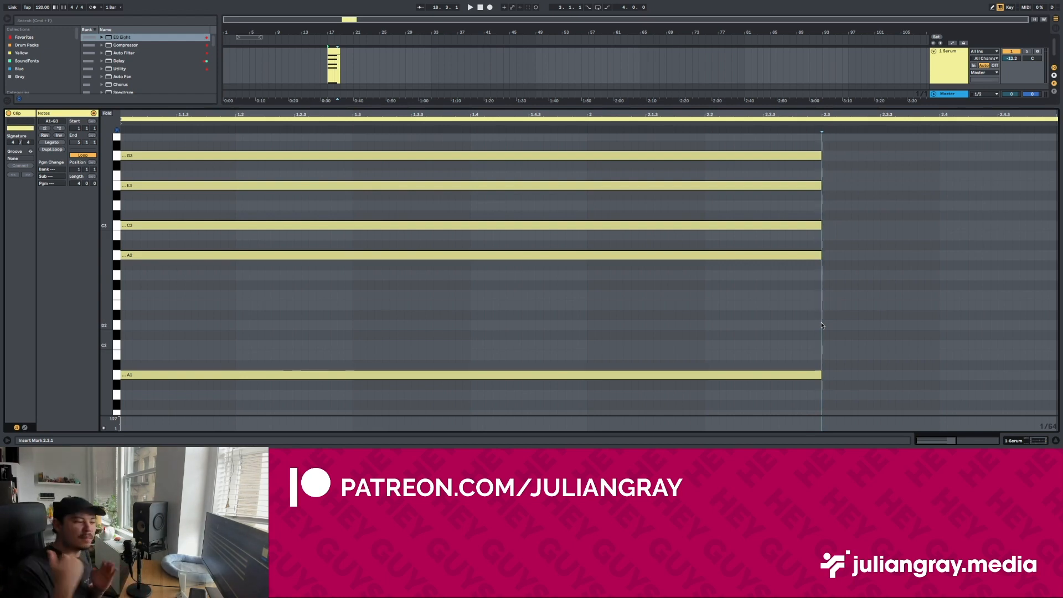
left_click(1040, 442)
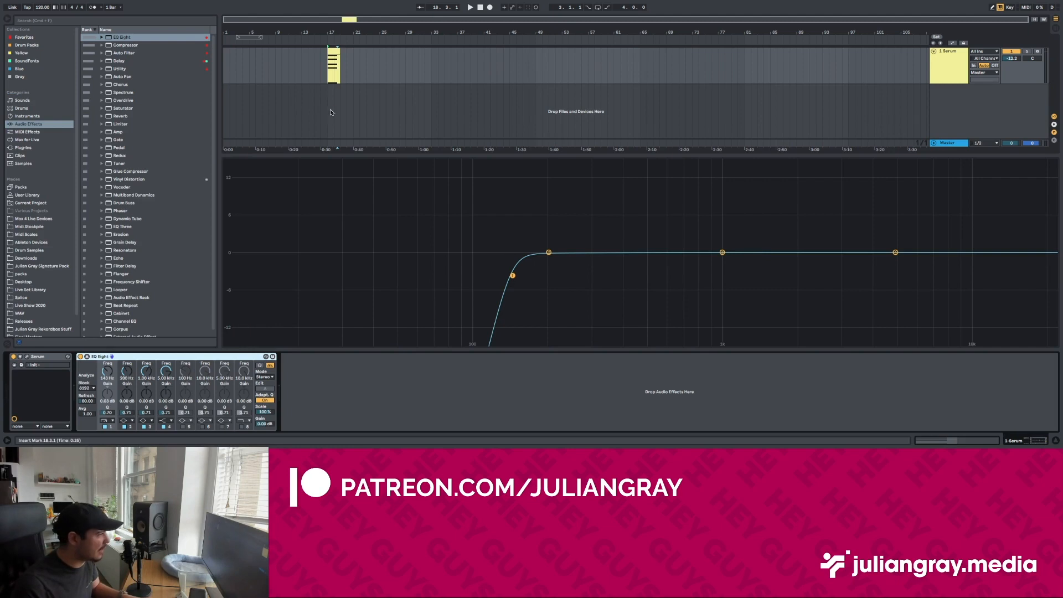
double_click(334, 61)
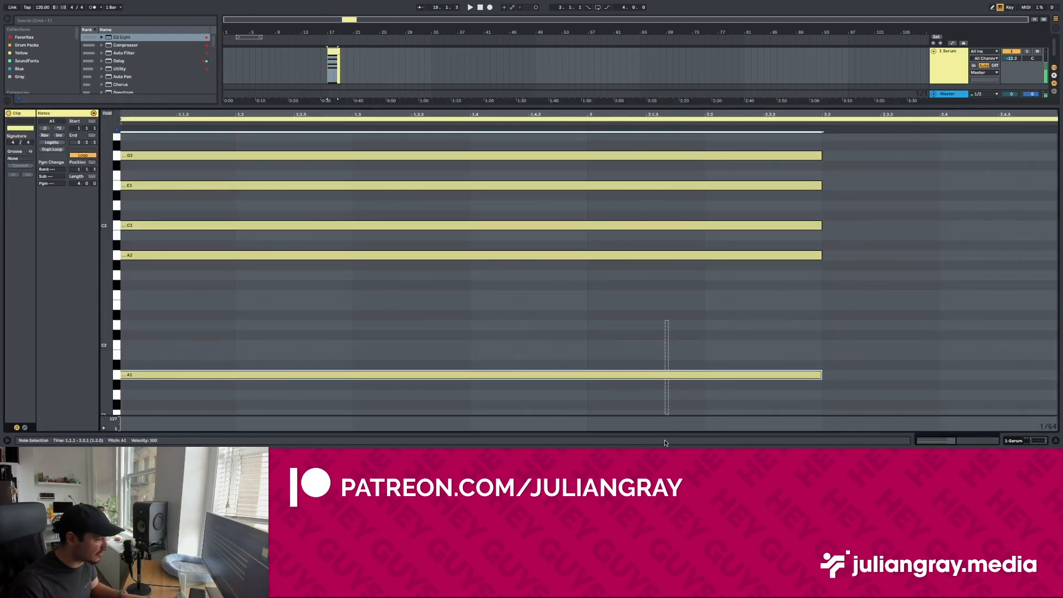
left_click(1024, 442)
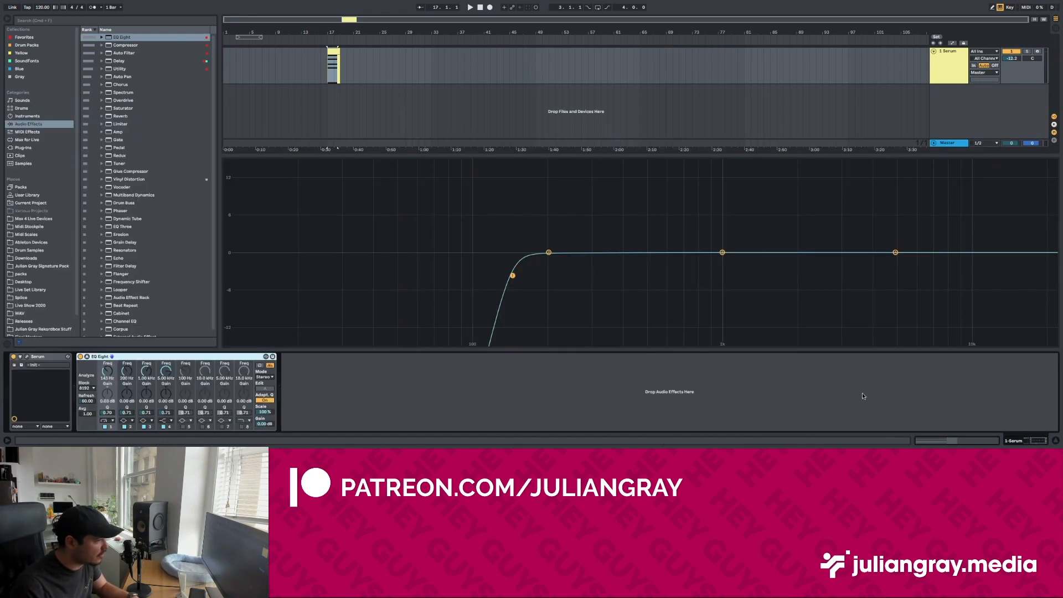
Step: Play the full chord and deactivate the A1 bass note again in the clip
double_click(332, 50)
key("space")
key("0")
key("space")
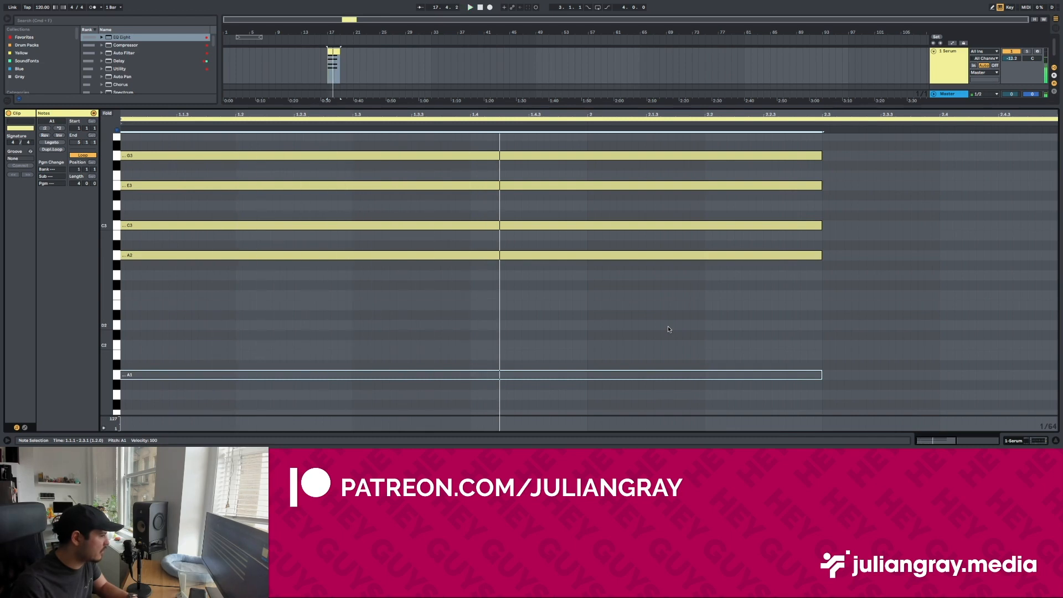
Step: Play the chord without A1 and raise EQ Eight's low-cut band to about 158 Hz
key("space")
left_click(1018, 441)
key("space")
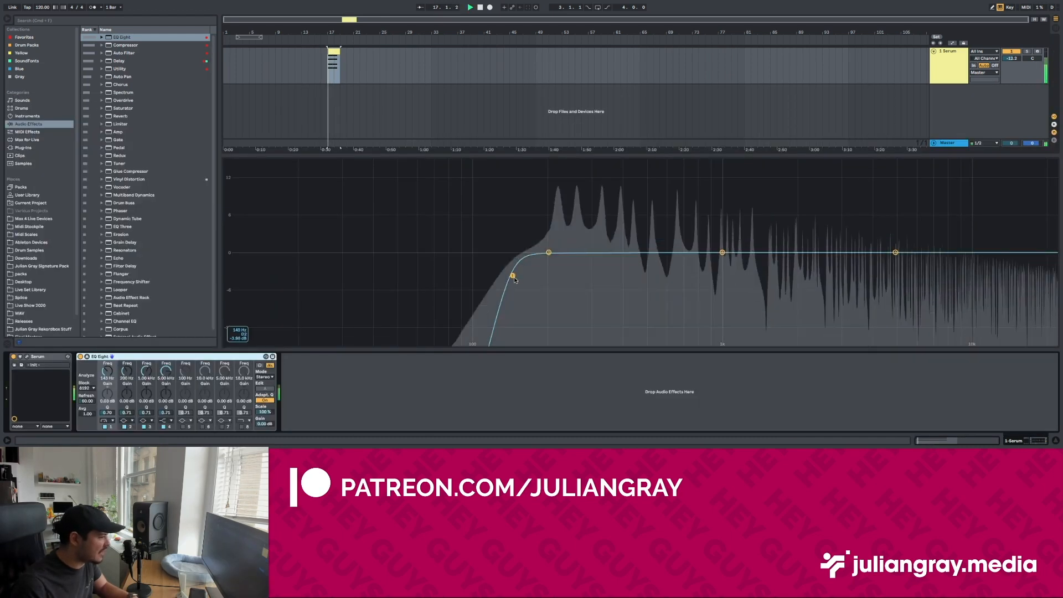
left_click_drag(512, 275, 522, 274)
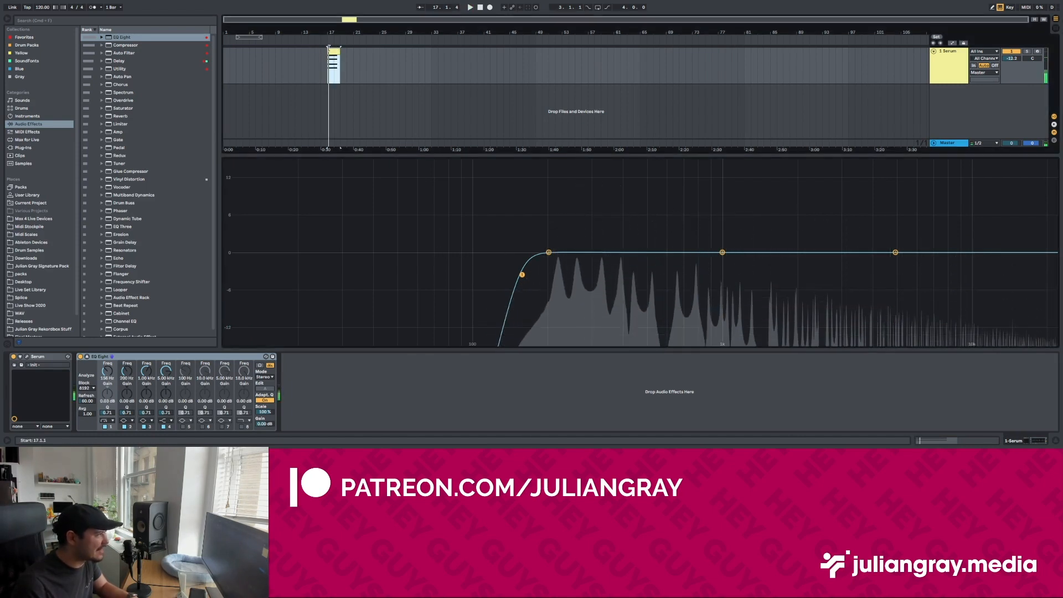
Step: Reactivate the A1 bass note and play the full chord through the low cut
double_click(329, 49)
left_click_drag(666, 288, 667, 380)
key("space")
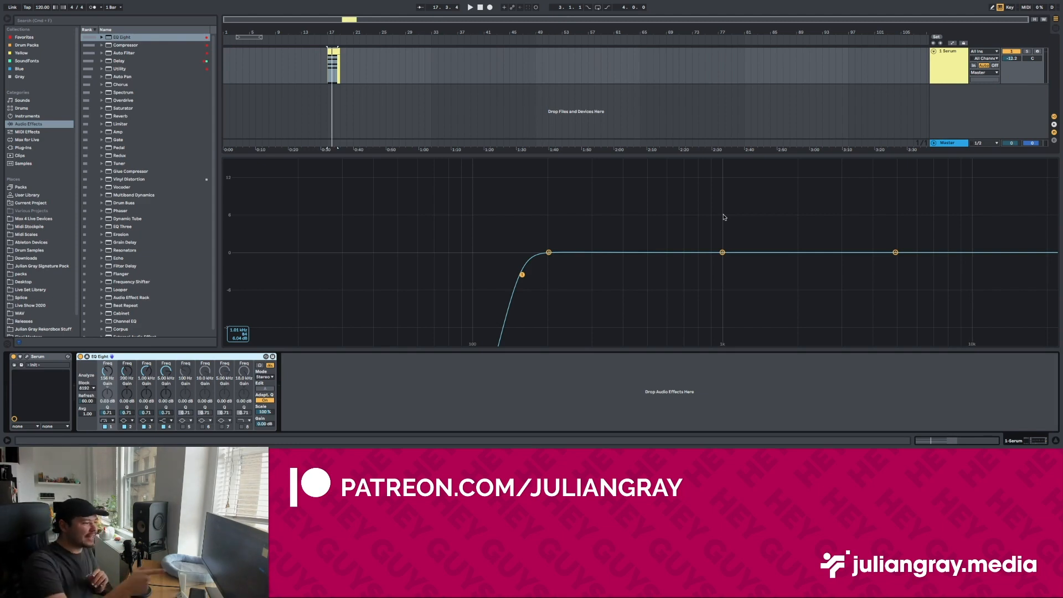
Step: Delete the A1 bass note from the Serum clip and remove EQ Eight from the track
double_click(333, 66)
key("Delete")
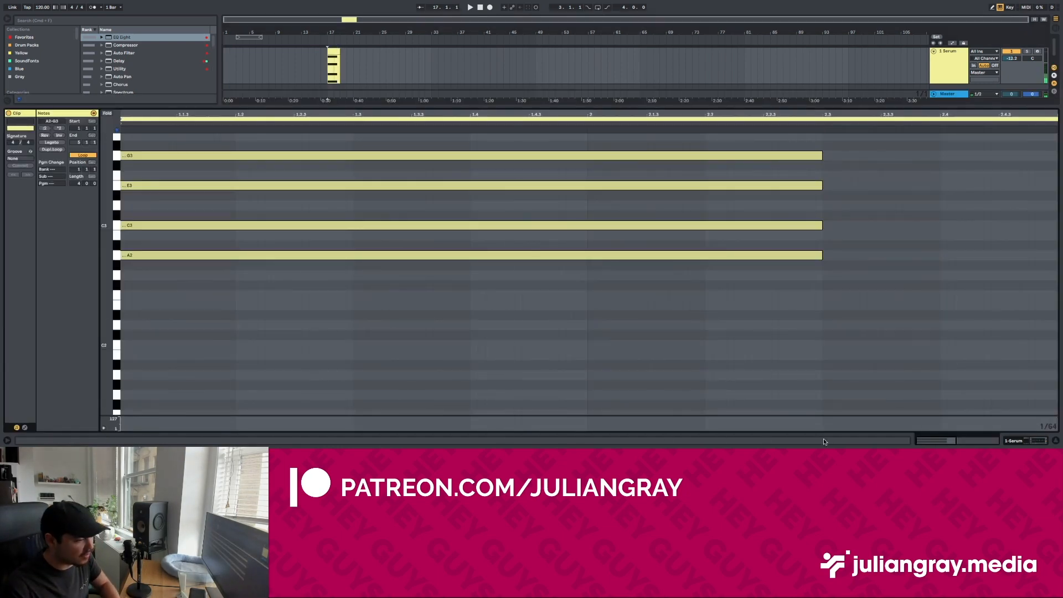
left_click(1042, 442)
key("super+z")
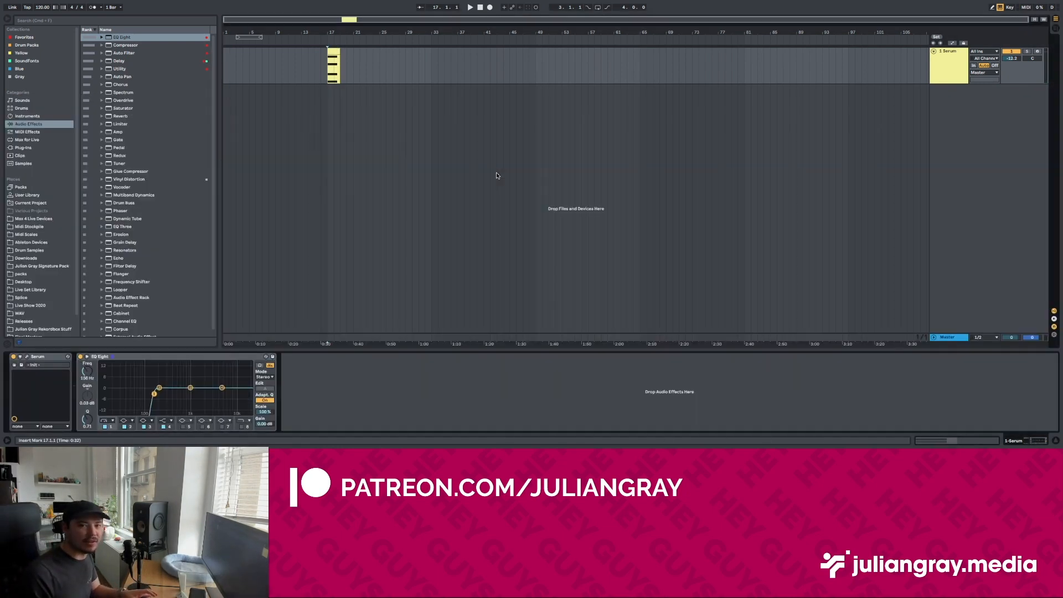
left_click(211, 360)
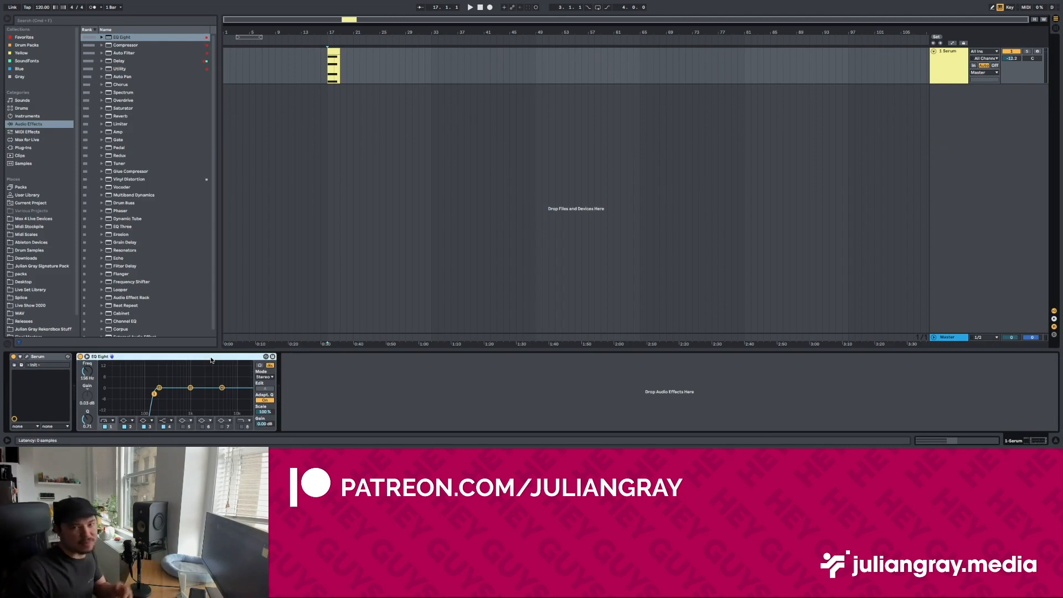
key("Delete")
Step: Add a second Serum MIDI track and create an empty two-bar MIDI clip on it at bar 17
right_click(948, 71)
left_click(977, 110)
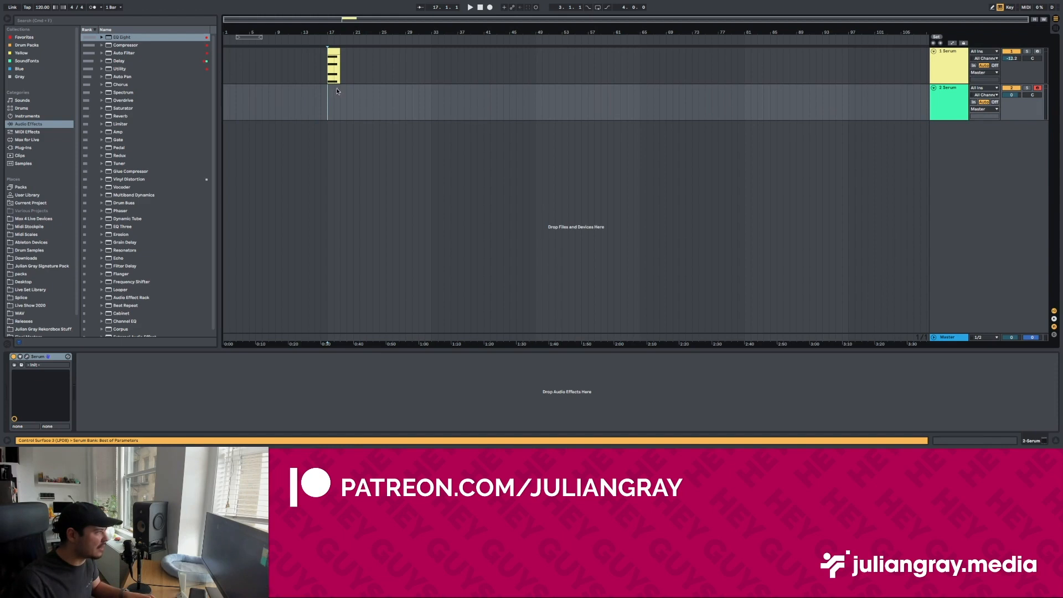
left_click_drag(338, 93, 327, 94)
key("super+shift+m")
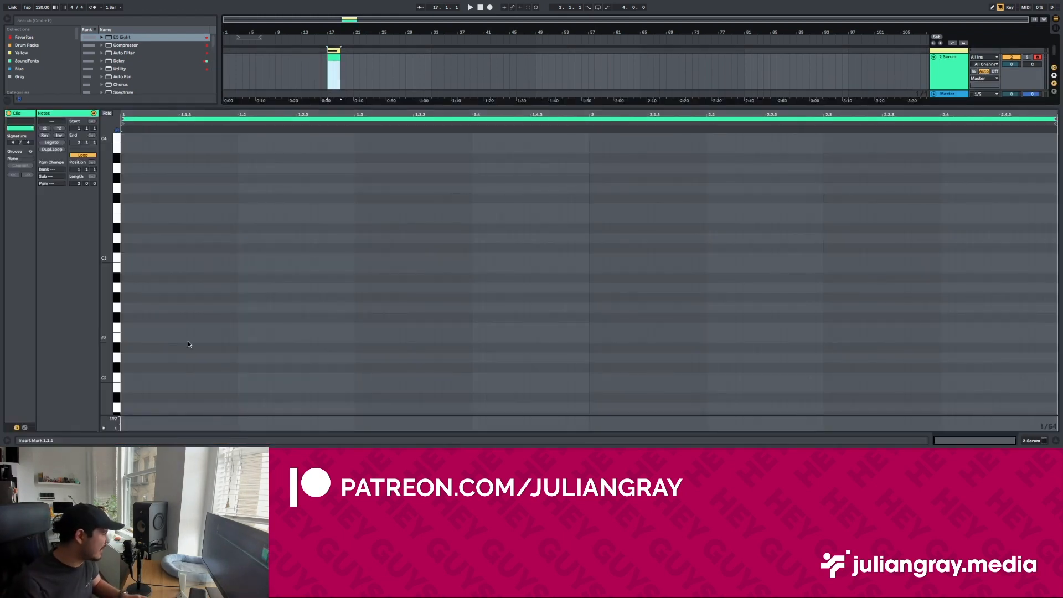
Step: Add an A1 bass note spanning the two-bar clip on the second Serum track and play it with the chord
left_click(132, 359)
scroll(133, 358, "down", 5)
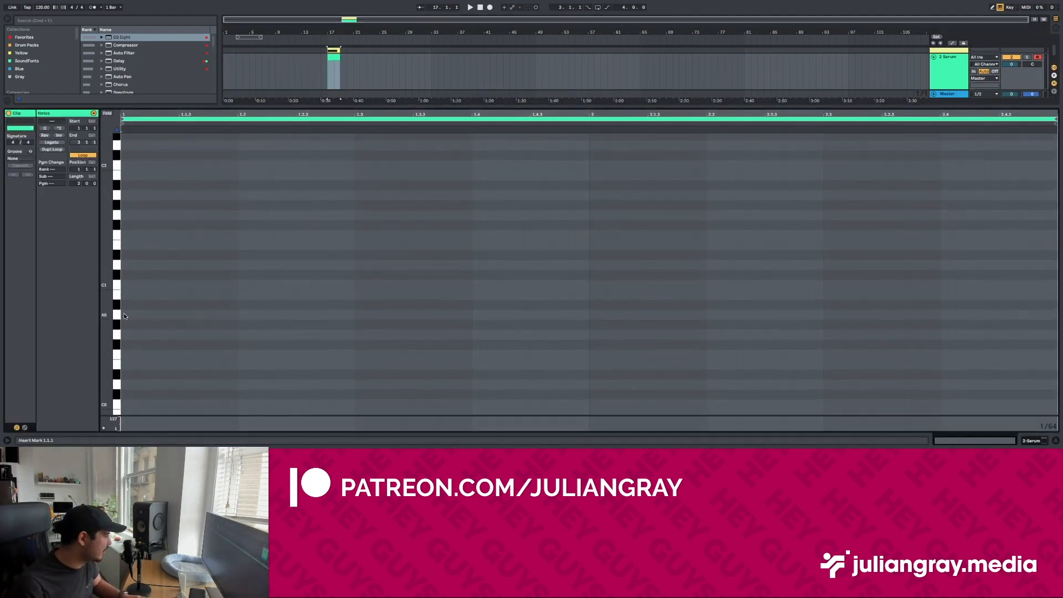
key("space")
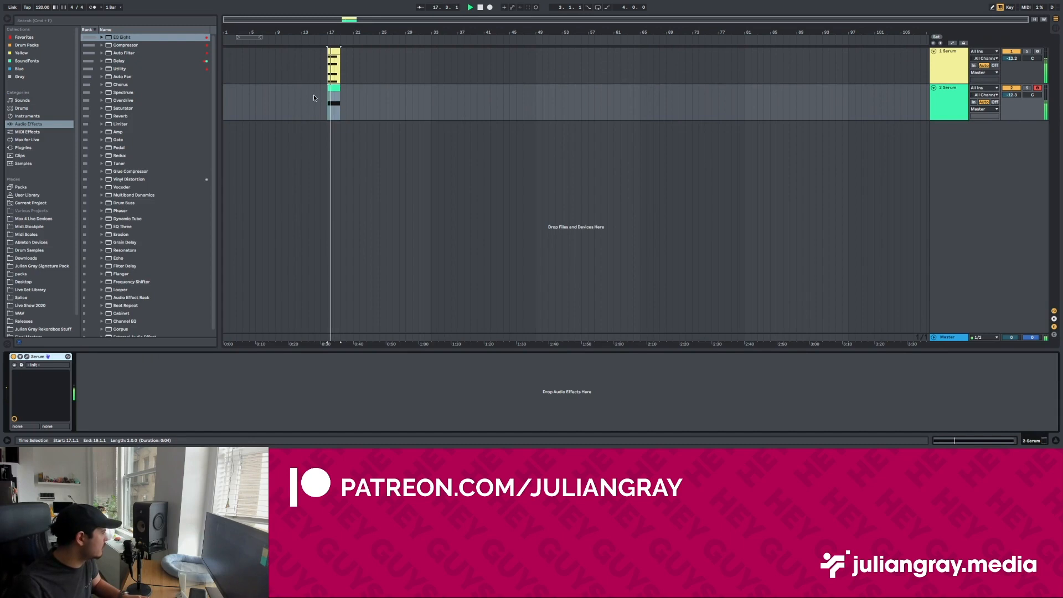
left_click(325, 98)
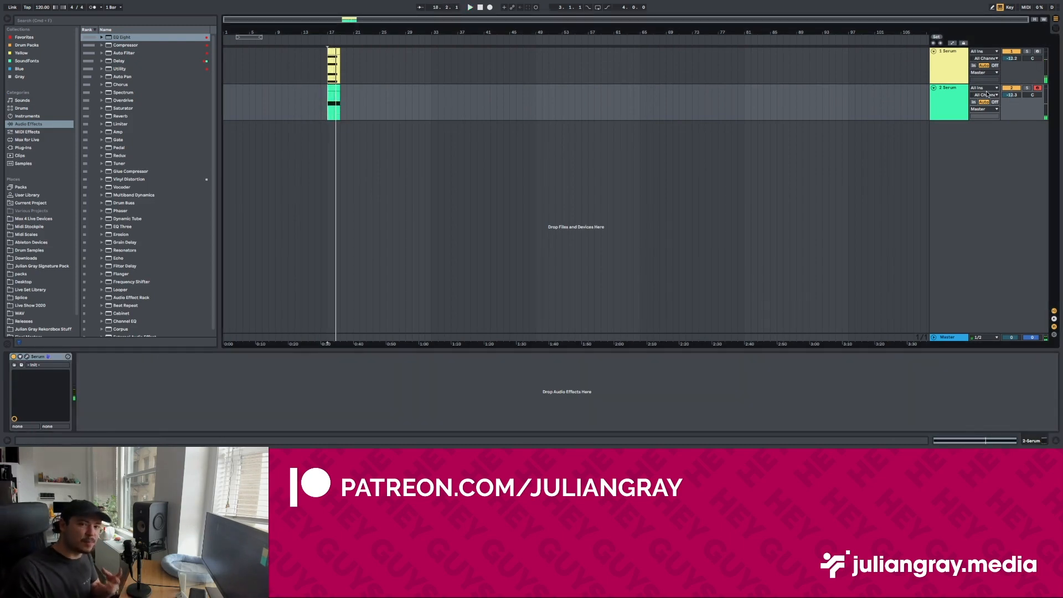
Step: Inspect the chord notes in the first Serum track's clip, and return to the second Serum track's device
left_click(958, 71)
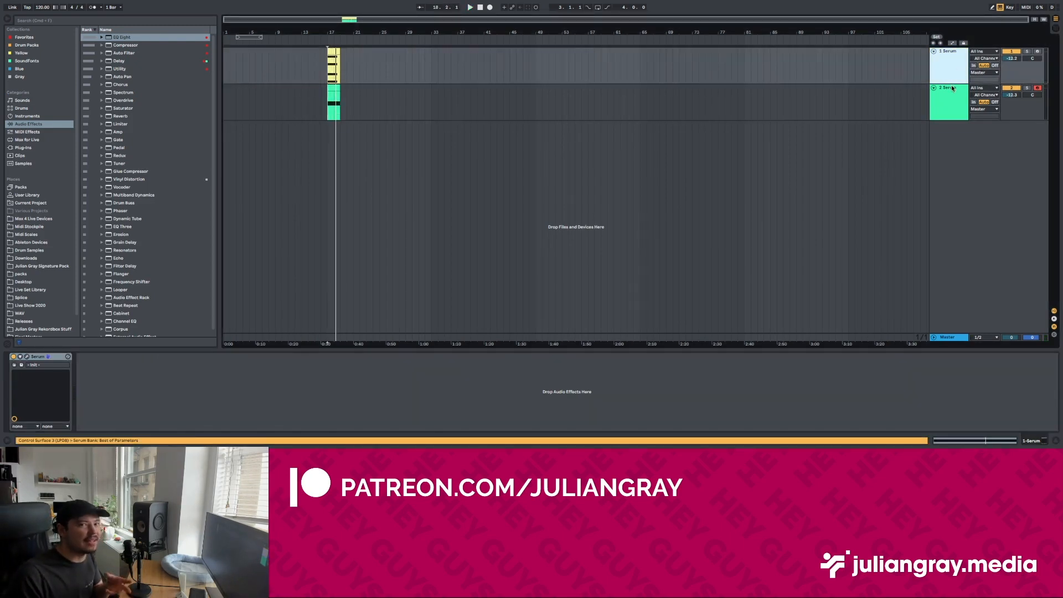
left_click(330, 67)
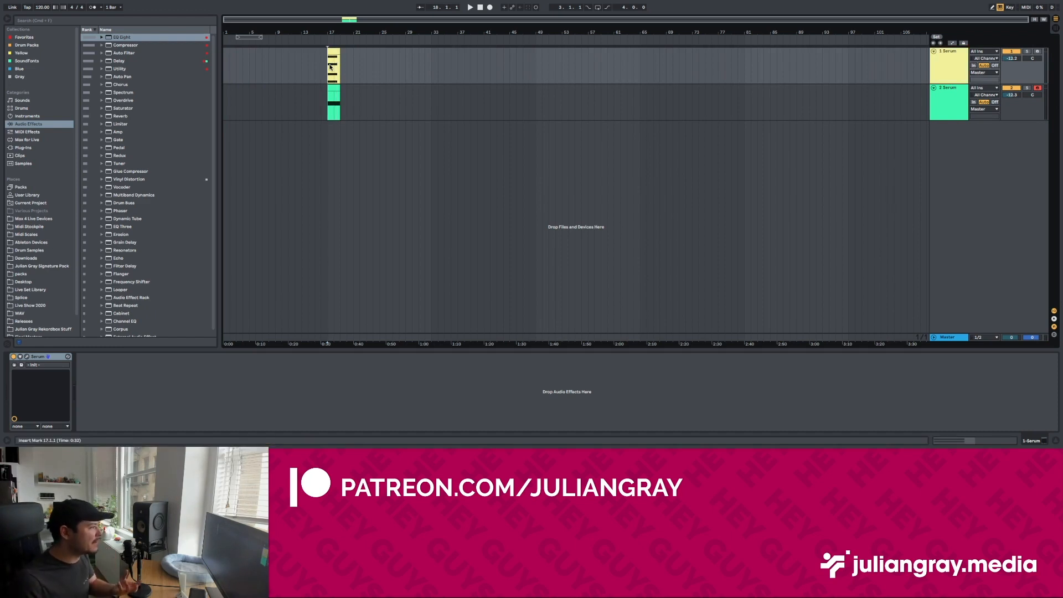
double_click(332, 72)
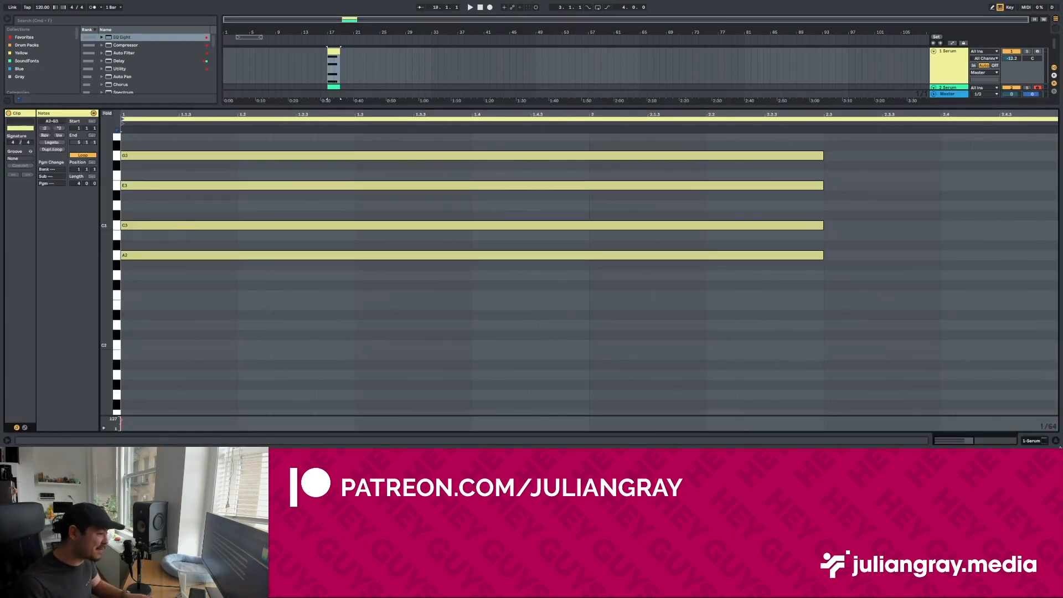
left_click(333, 87)
left_click(1045, 441)
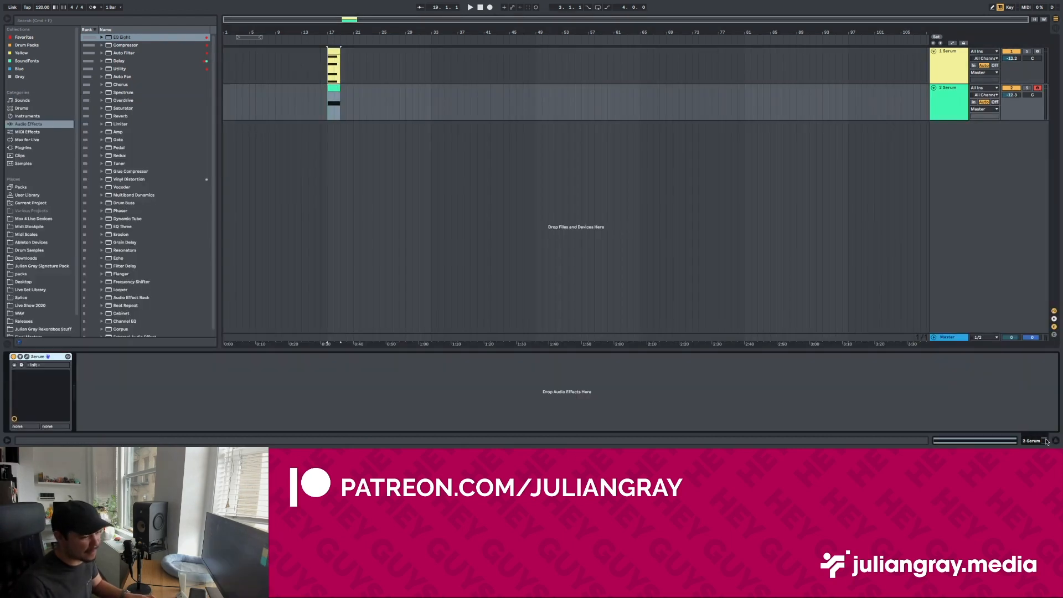
Step: Show the chord and bass clips together in the note editor and examine the A1 bass against the chord notes
left_click(331, 95)
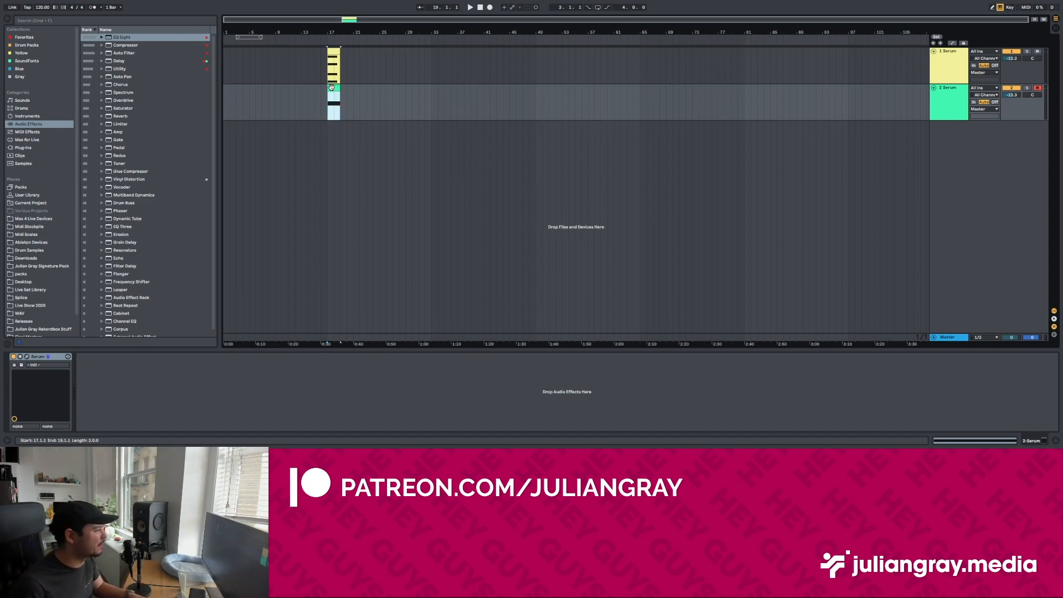
double_click(330, 102)
left_click_drag(391, 106, 389, 156)
left_click(336, 88, "shift")
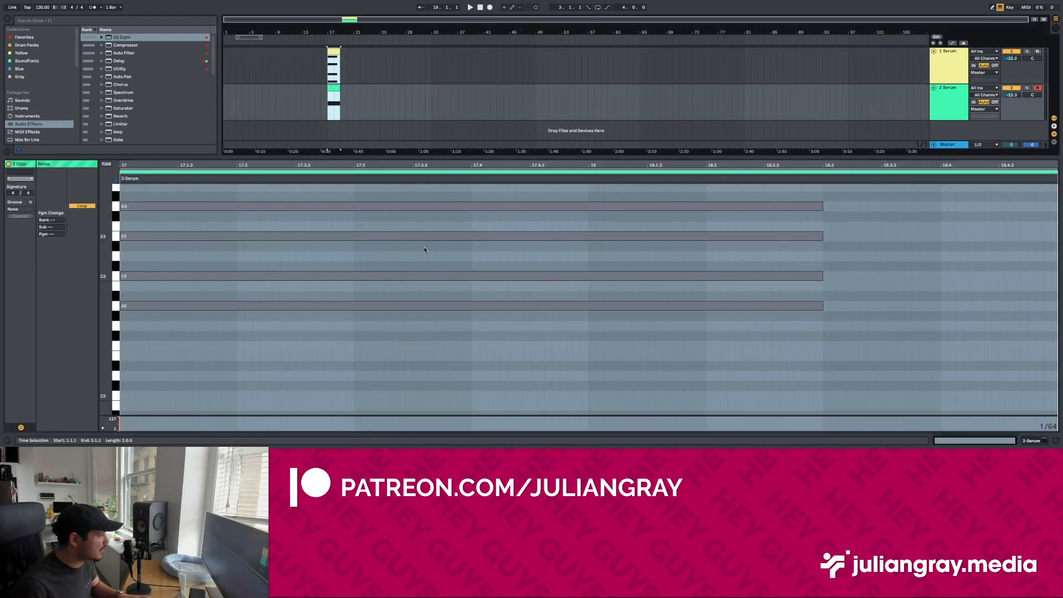
left_click(431, 196)
scroll(436, 217, "down", 4)
left_click(178, 230)
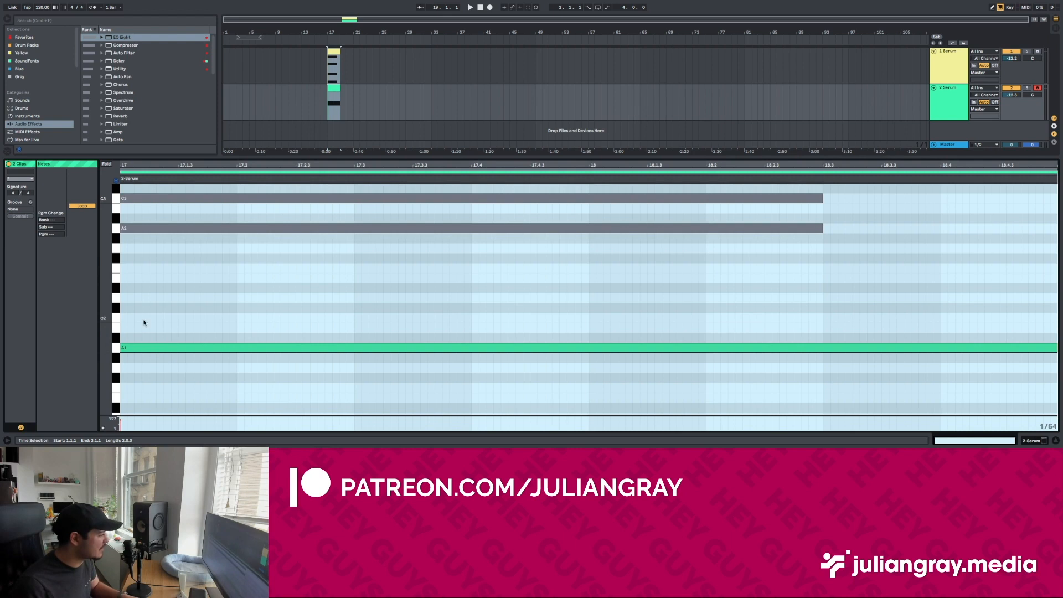
scroll(217, 348, "up", 3)
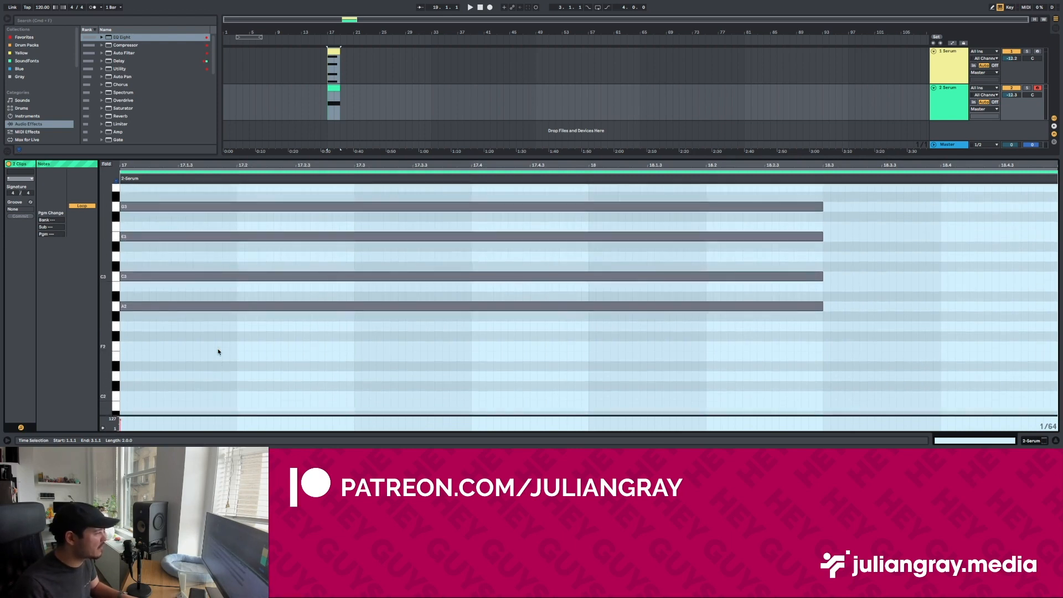
scroll(224, 340, "up", 5)
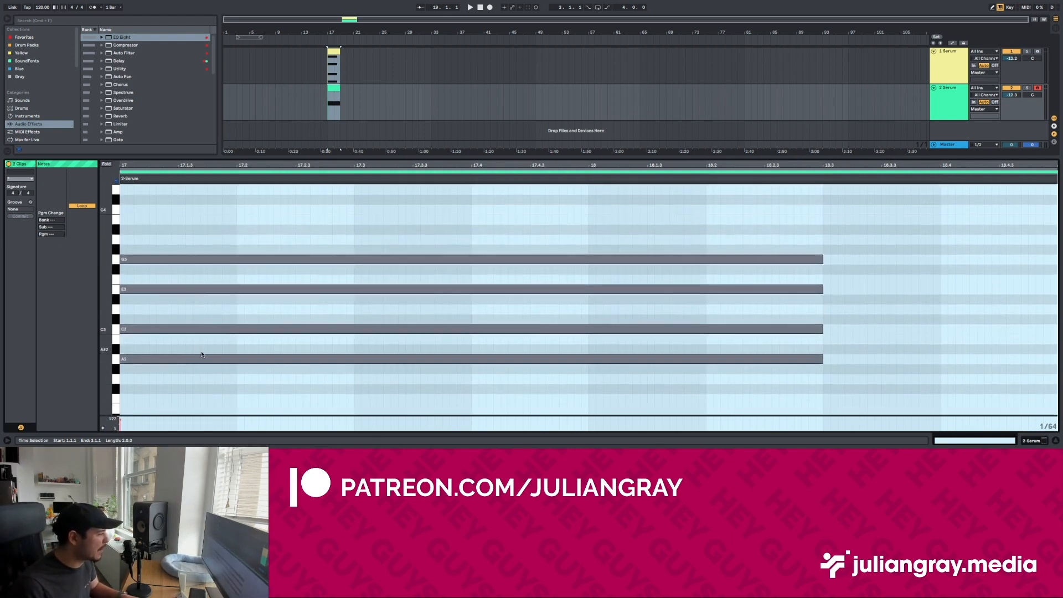
scroll(249, 332, "down", 4)
scroll(271, 311, "down", 10)
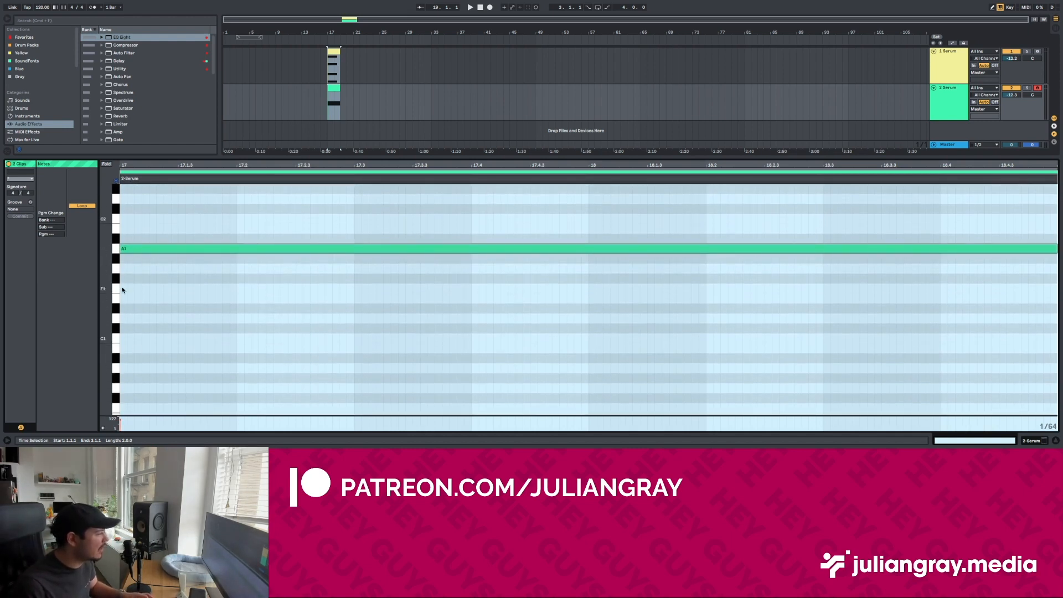
scroll(208, 296, "up", 4)
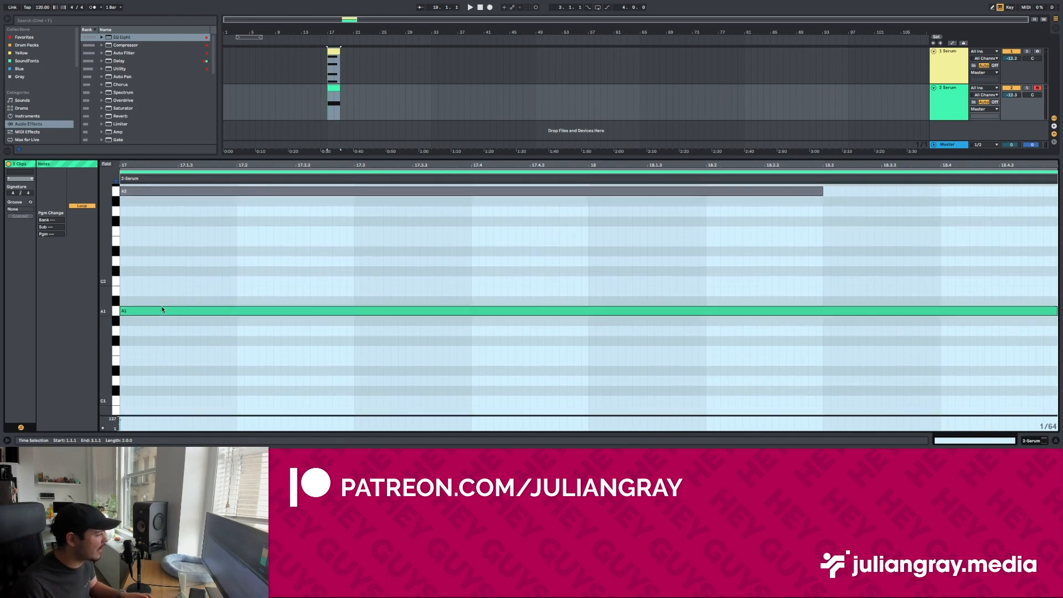
scroll(144, 298, "up", 4)
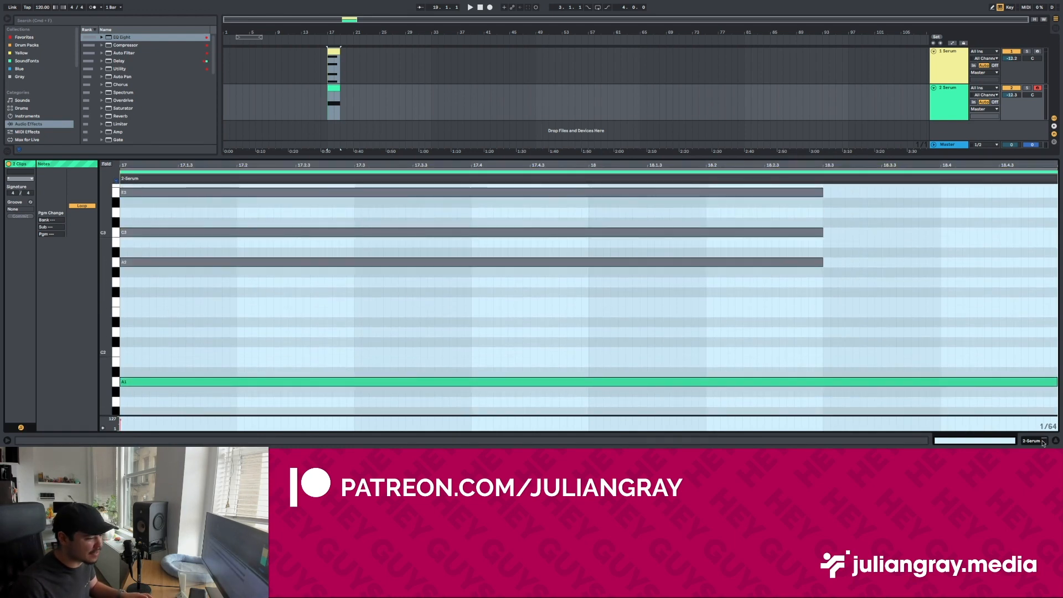
key("shift+Tab")
double_click(324, 50)
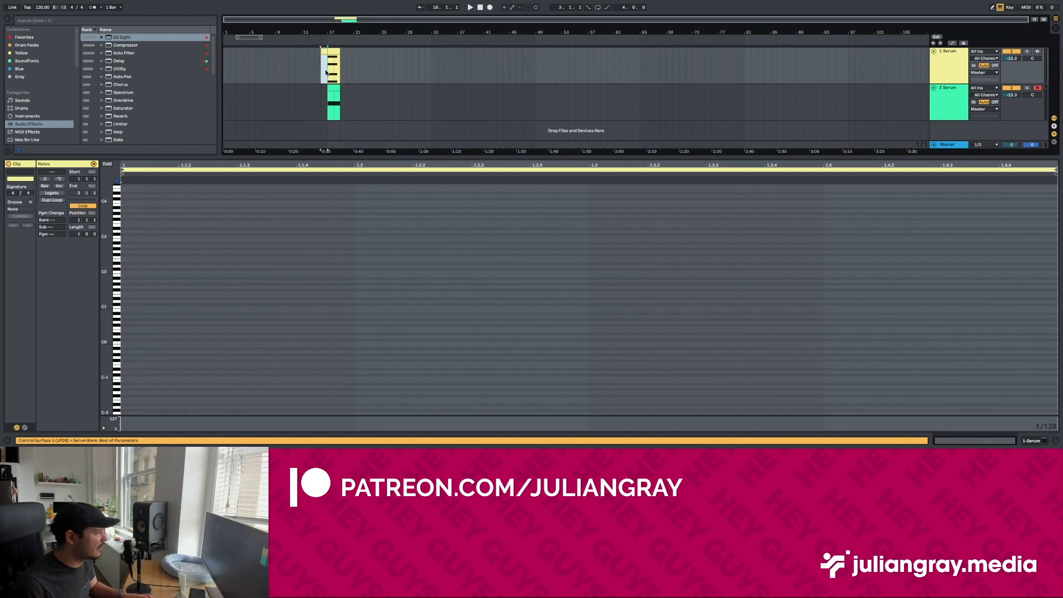
key("ctrl+z")
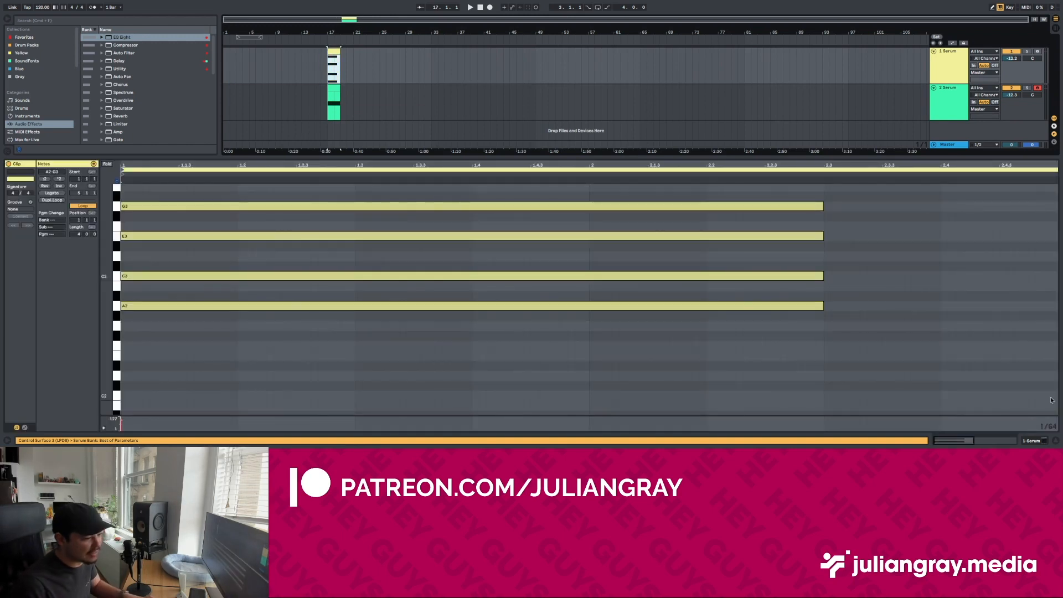
Step: Add EQ Eight to the chord's Serum track and enlarge its frequency display
left_click(1034, 442)
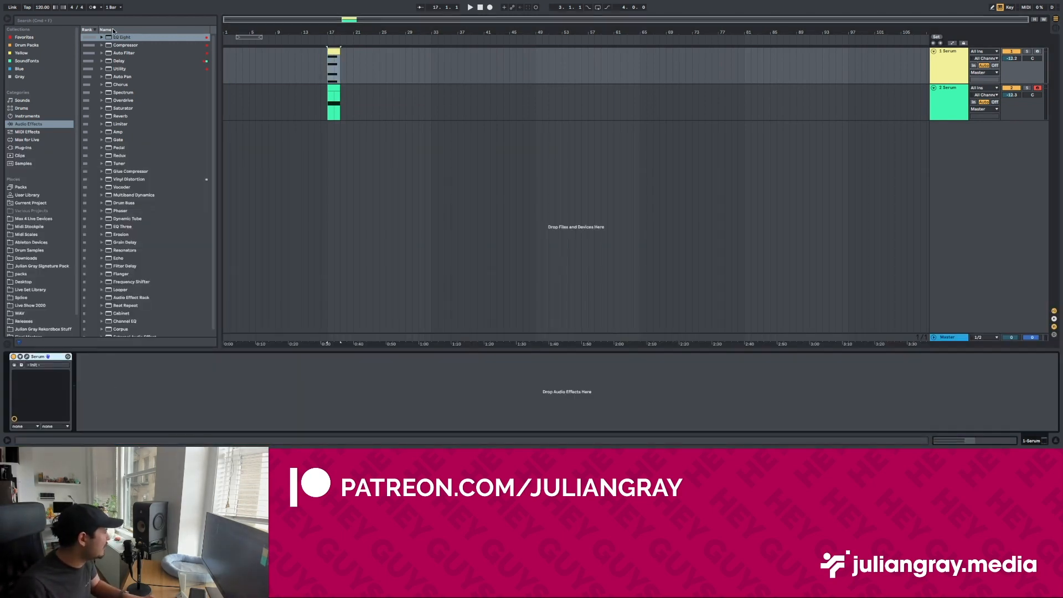
double_click(121, 37)
double_click(208, 371)
Step: Play the chord and bass repeatedly and examine the chord's lowest fundamental in the EQ Eight spectrum
key("space")
key("space")
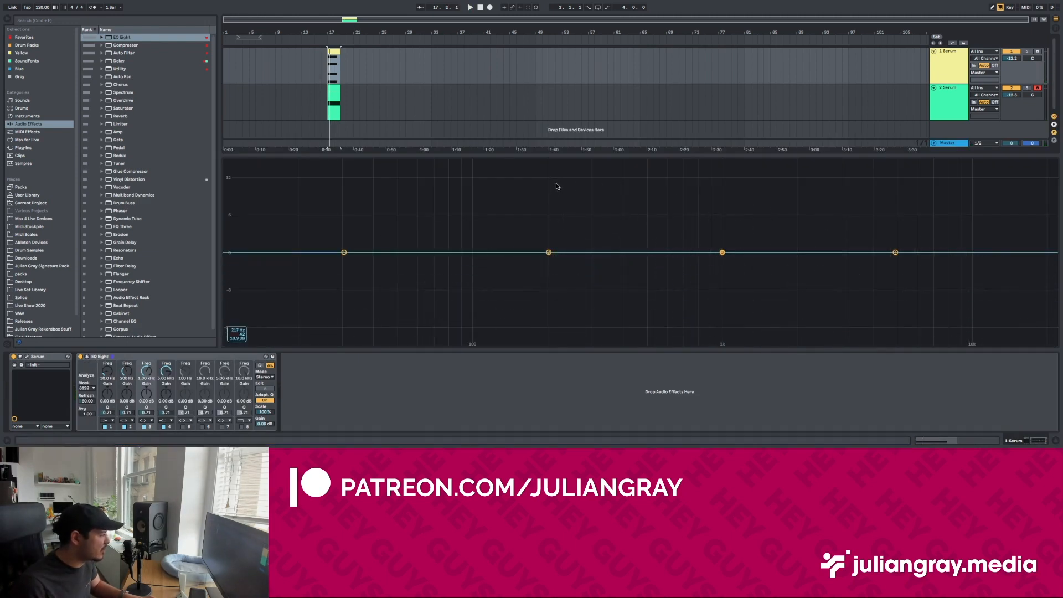
key("space")
key("space")
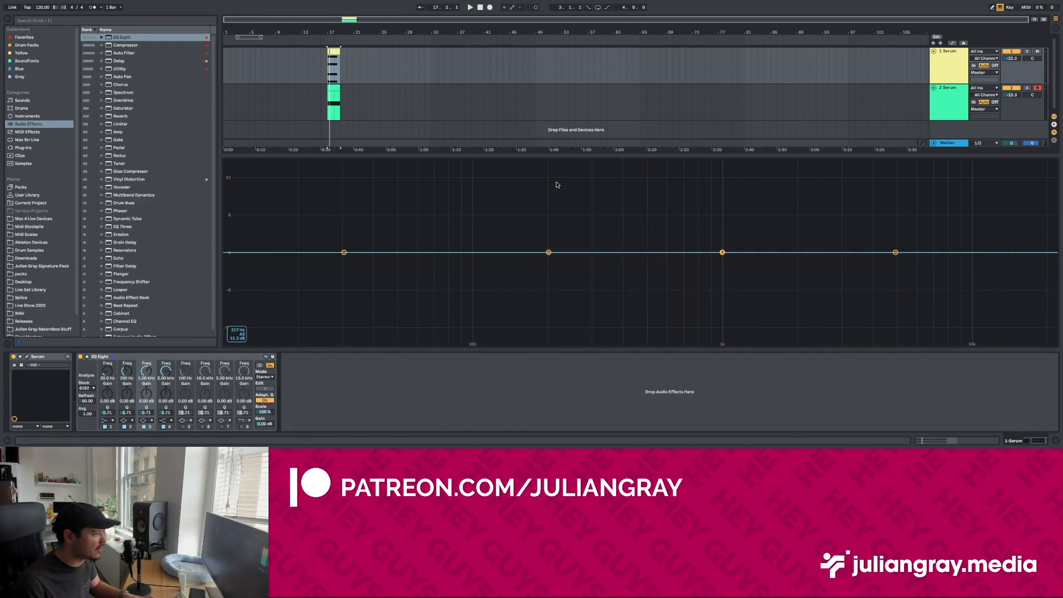
key("space")
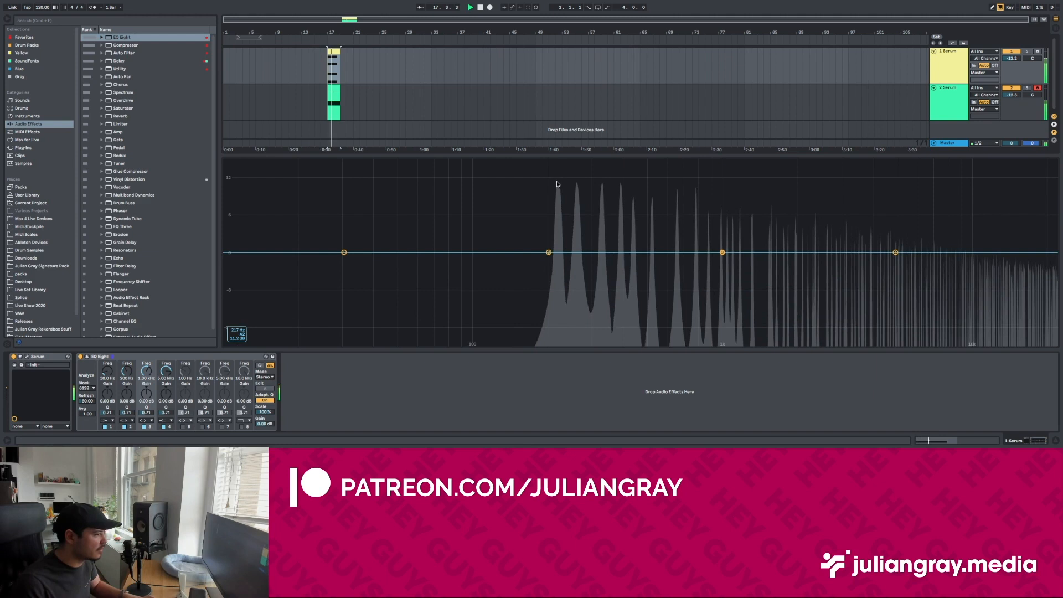
key("space")
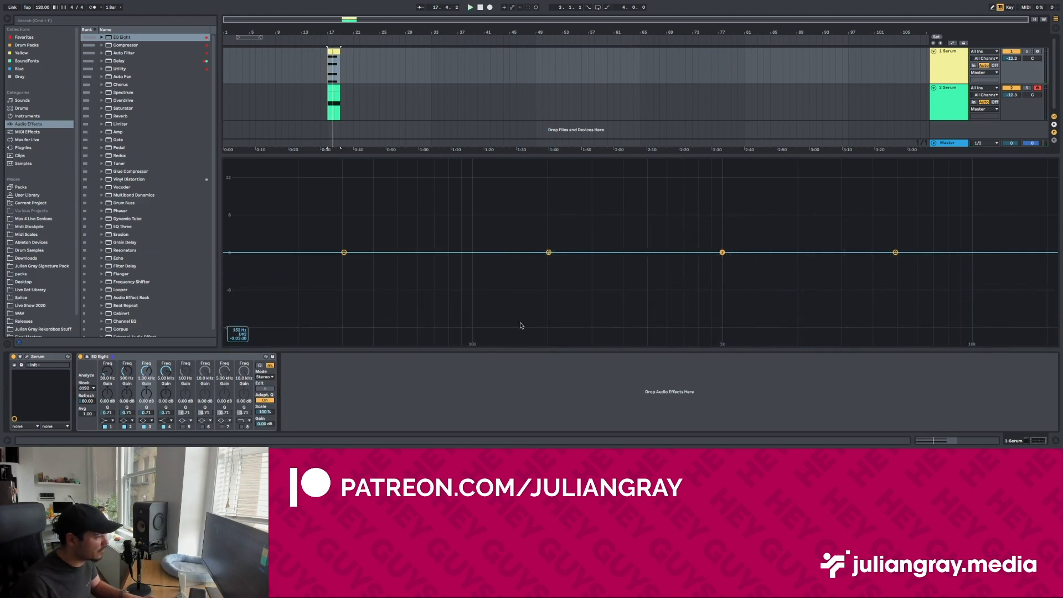
key("space")
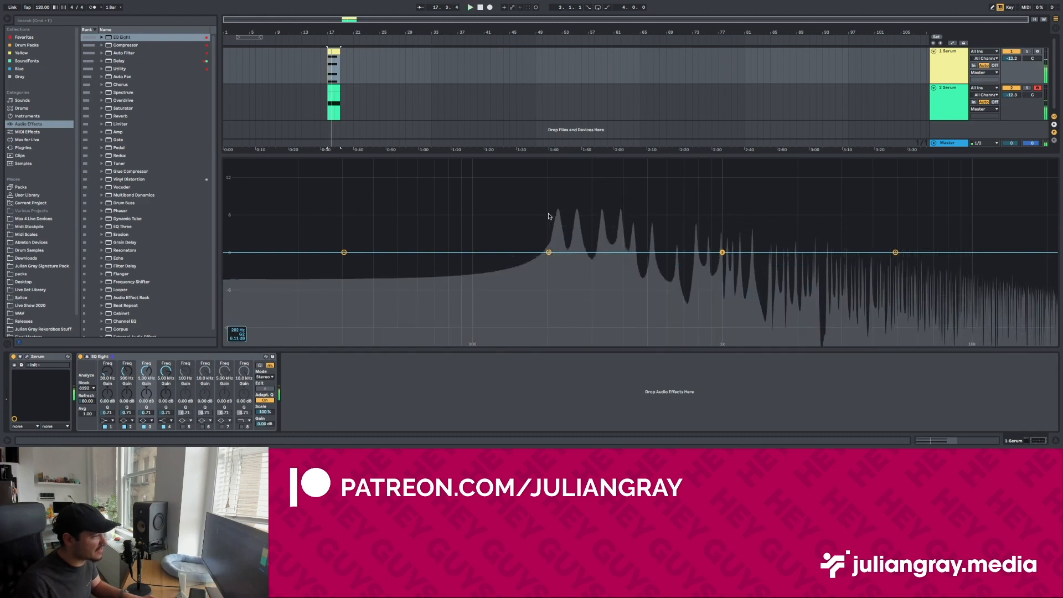
key("space")
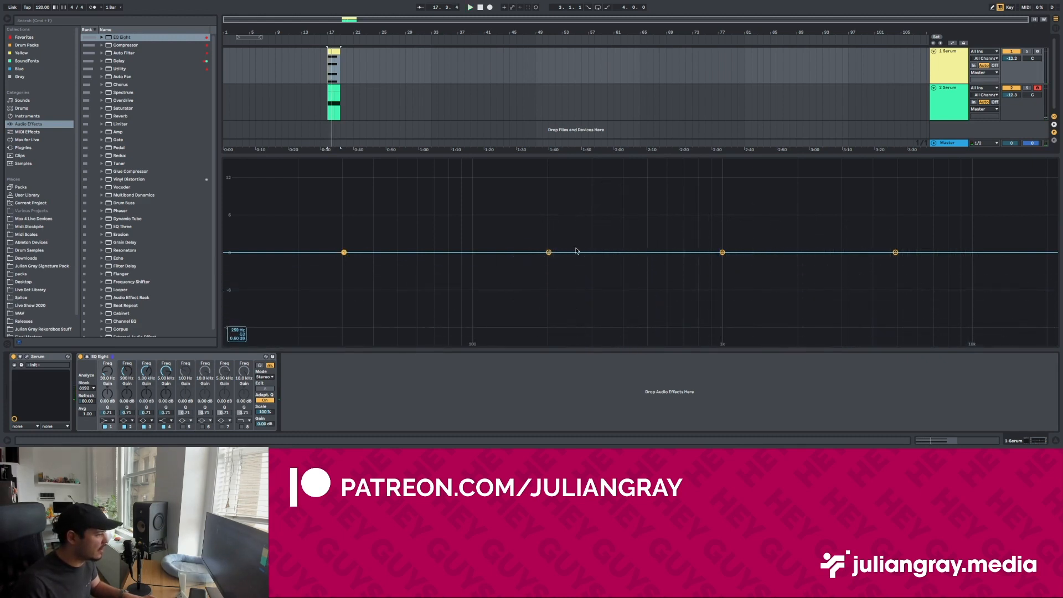
Step: Change EQ Eight's band 1 to a steep low cut and set its frequency to about 170 Hz
left_click(107, 422)
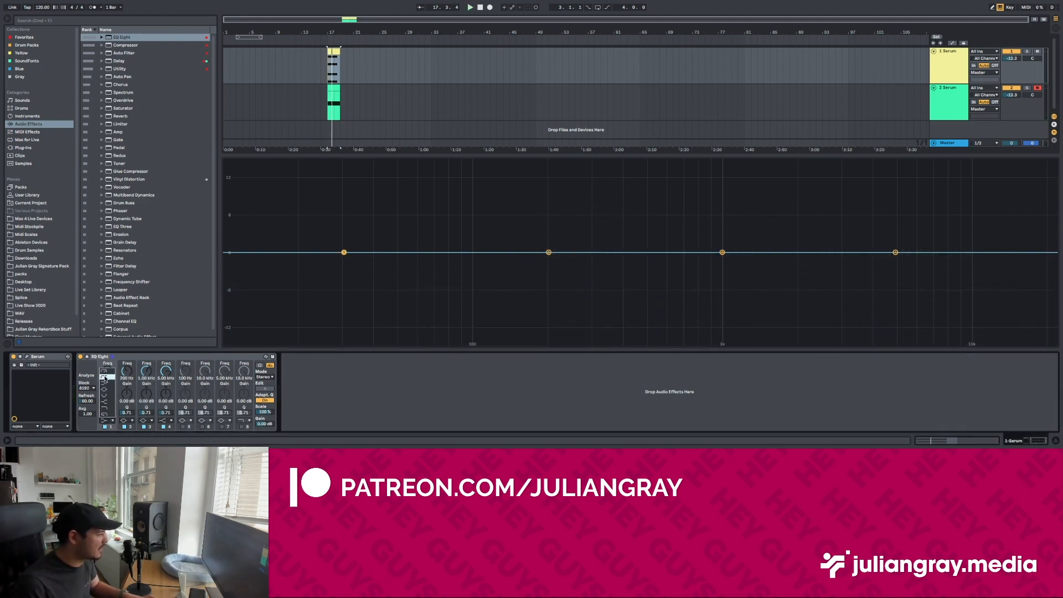
left_click(106, 370)
left_click_drag(343, 275, 531, 275)
Step: Play both Serum tracks while switching the chord's low-cut band off and back on to compare the sound
key("space")
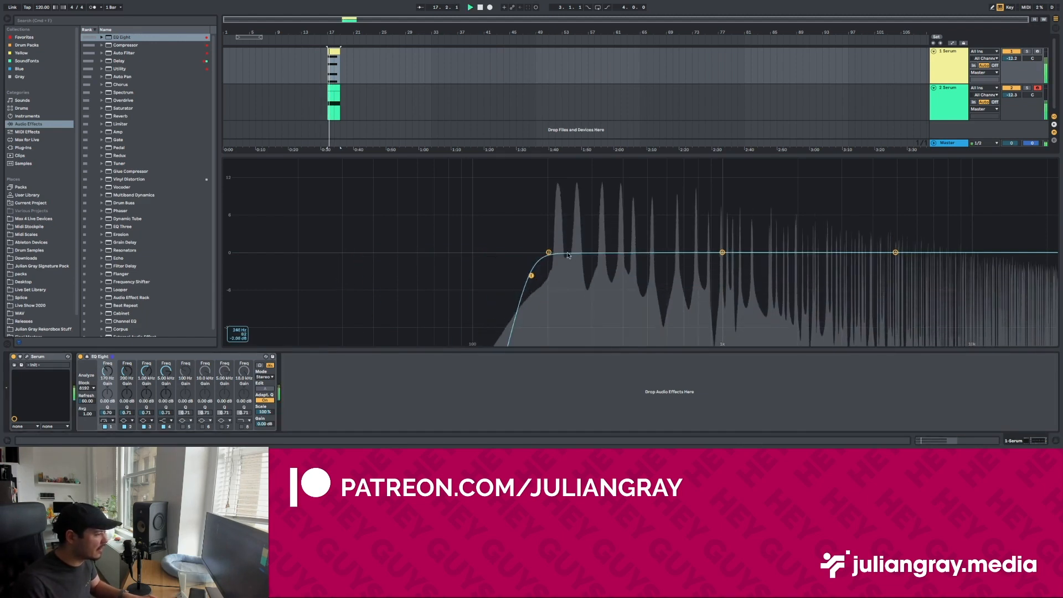
left_click(105, 427)
left_click(105, 426)
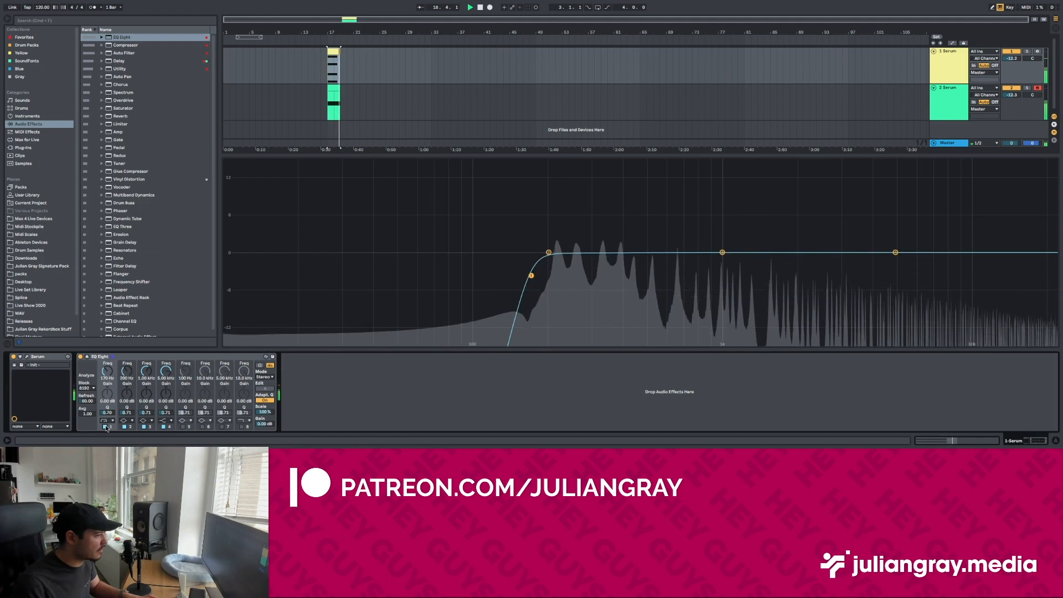
key("space")
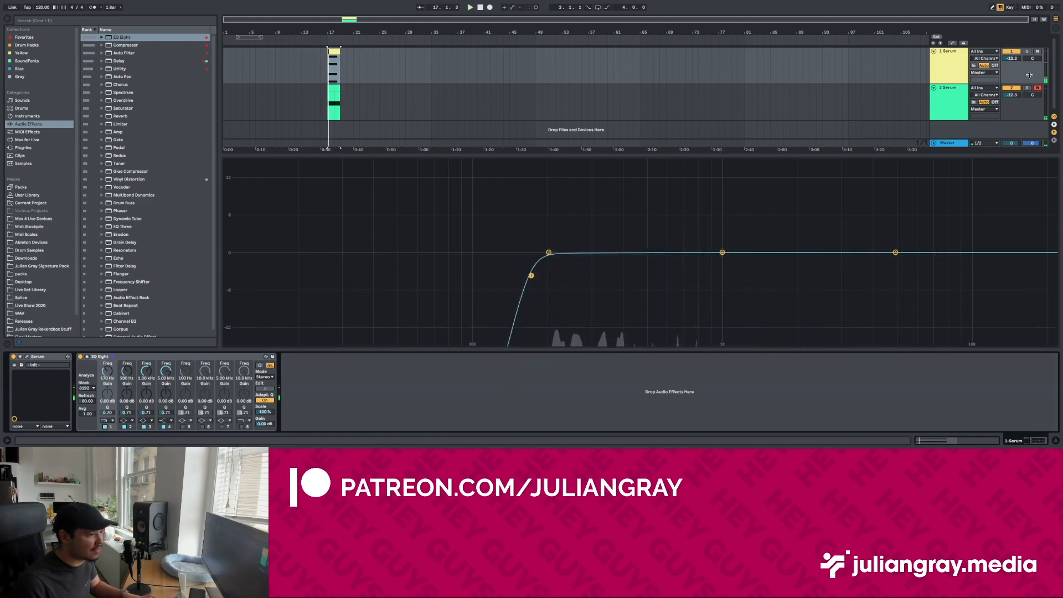
Step: Solo the chord track and play it while repeatedly switching the low-cut band off and on for comparison
key("space")
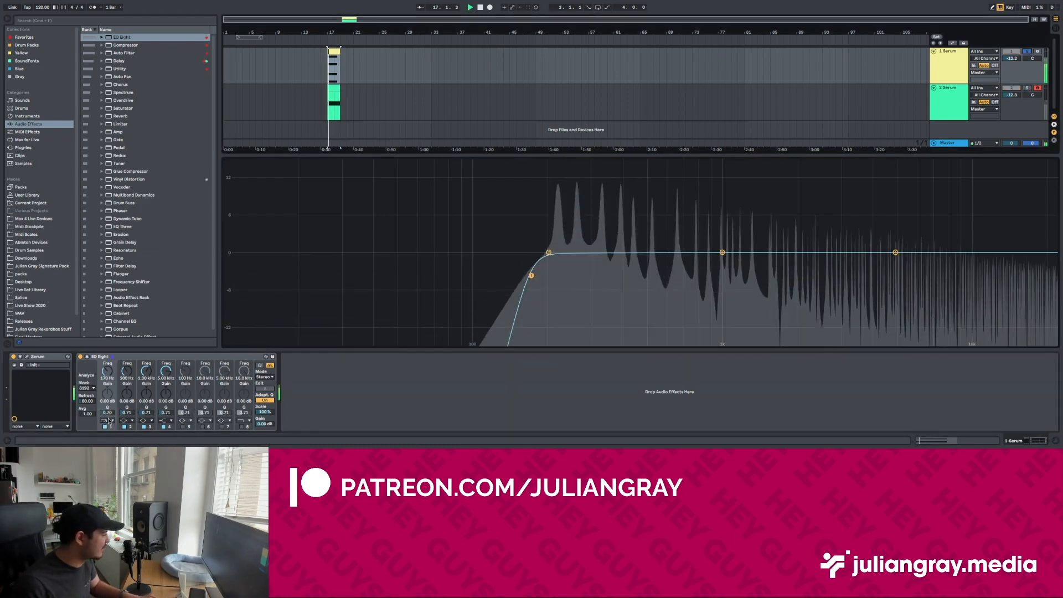
left_click(105, 427)
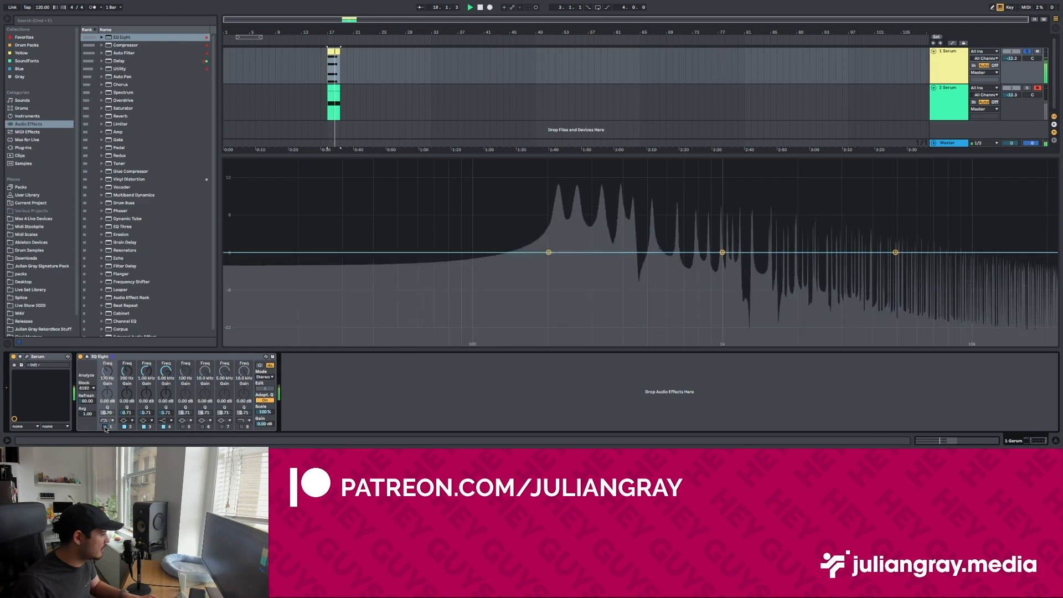
left_click(106, 426)
left_click(106, 427)
left_click(106, 427)
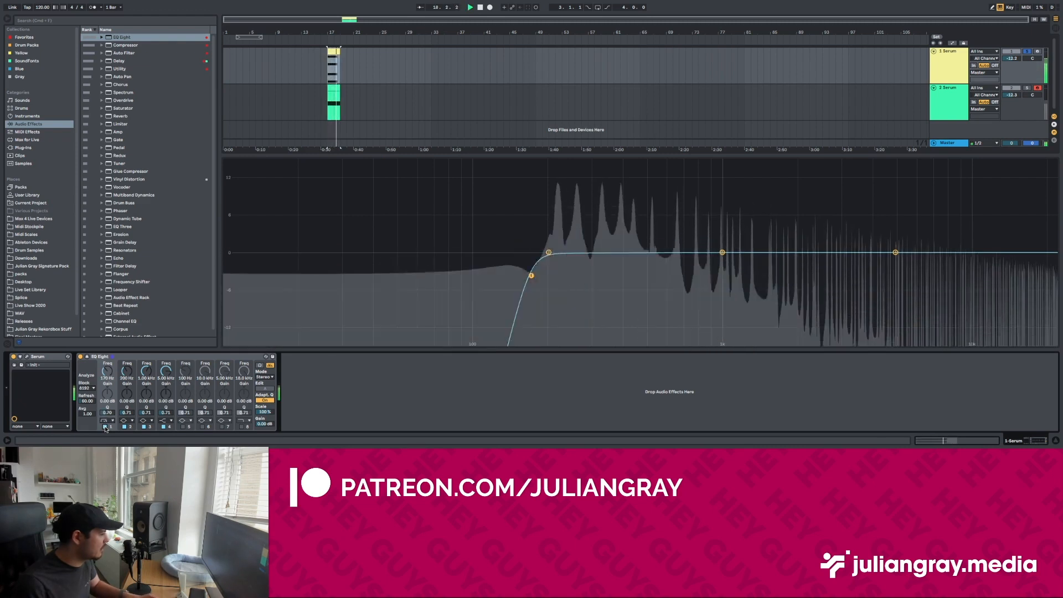
left_click(106, 427)
left_click(105, 426)
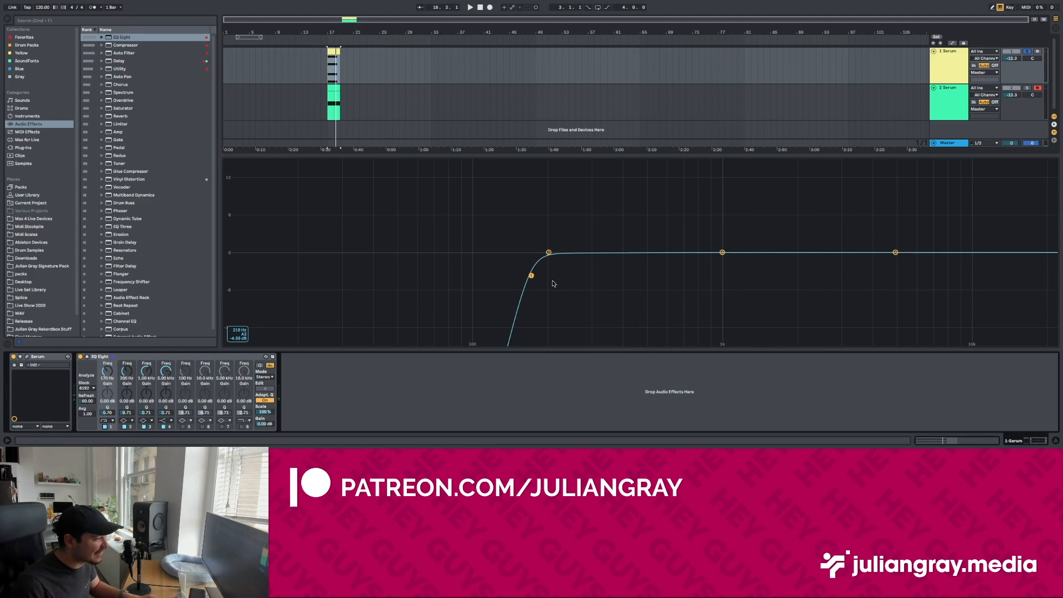
Step: Lower the chord track's EQ Eight low cut to about 155 Hz
left_click_drag(530, 276, 522, 274)
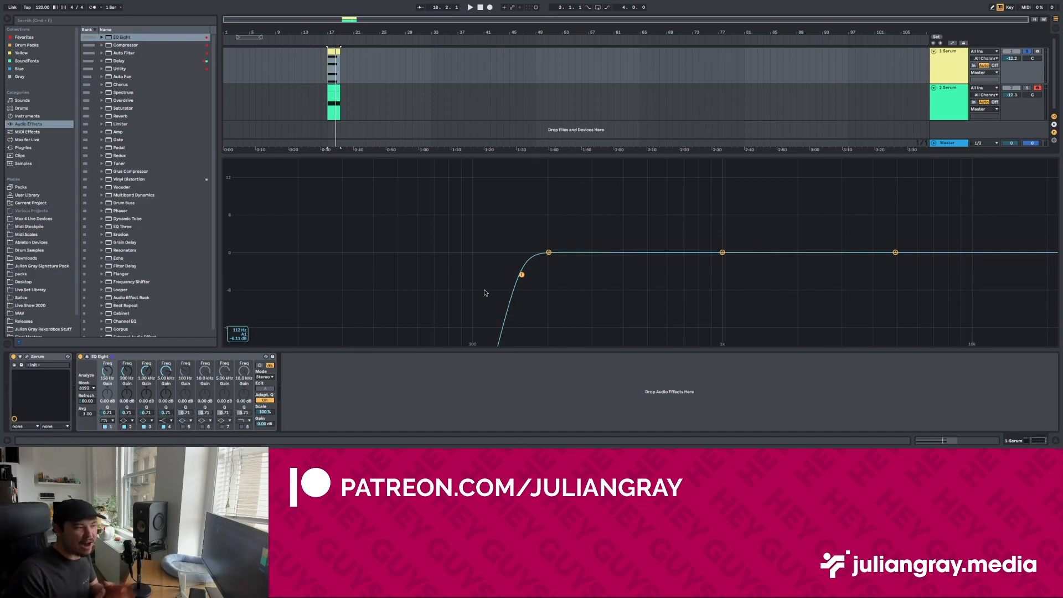
left_click_drag(521, 275, 522, 276)
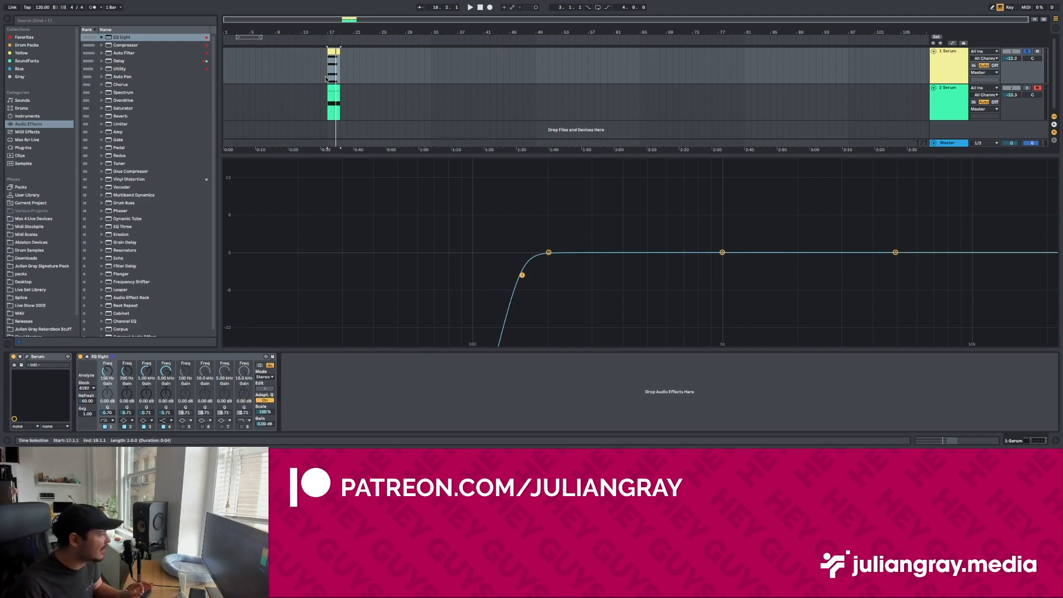
left_click_drag(522, 276, 520, 274)
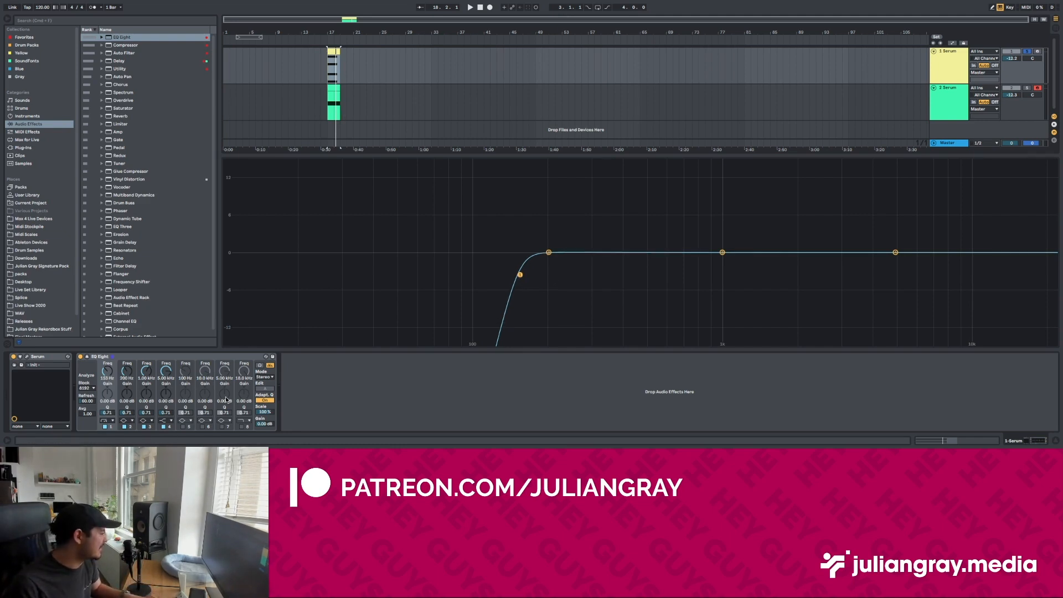
Step: Play the soloed chord briefly and turn off EQ Eight's low-cut band
key("space")
left_click(105, 427)
key("space")
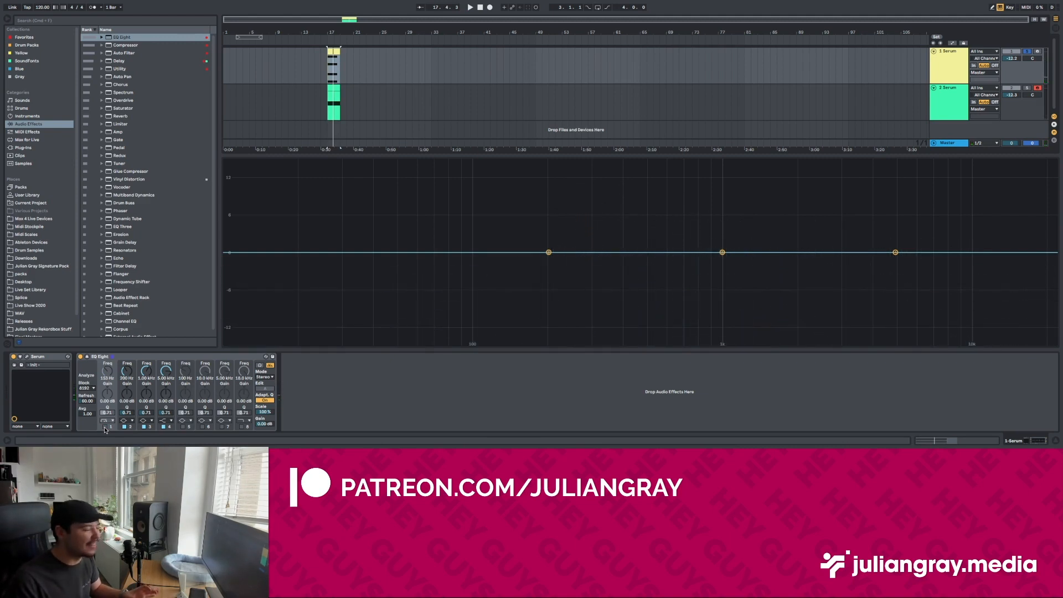
Step: Shorten the clips on both Serum tracks to one bar by clearing everything from bar 18 onward
left_click(331, 105)
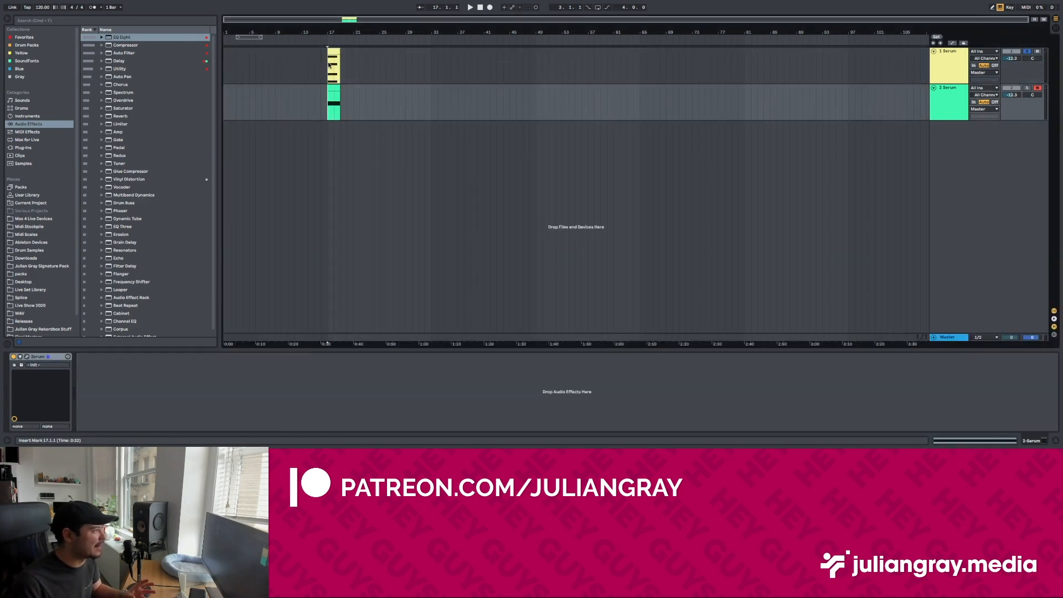
left_click(332, 69)
left_click(335, 105)
left_click_drag(334, 105, 346, 65)
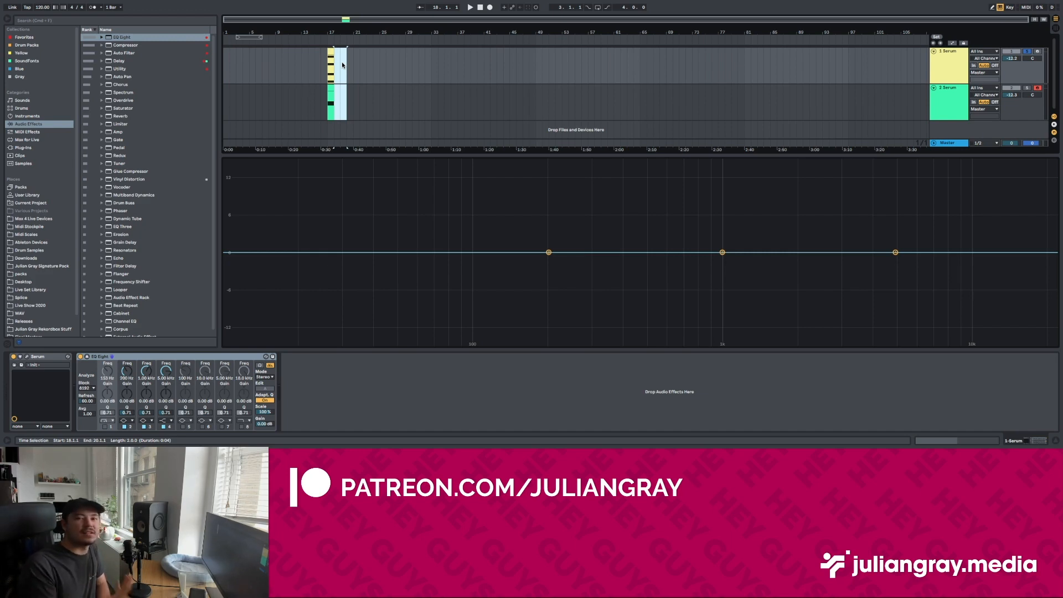
left_click(342, 65)
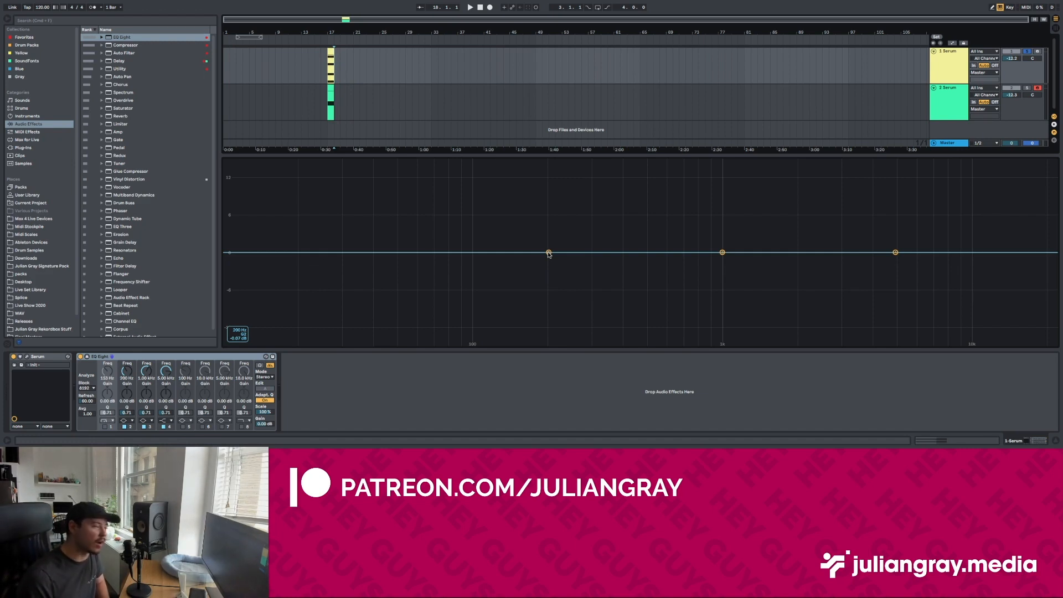
Step: Add an A1 note below the chord in its clip and turn on that track's EQ Eight low cut at about 170 Hz
left_click(329, 71)
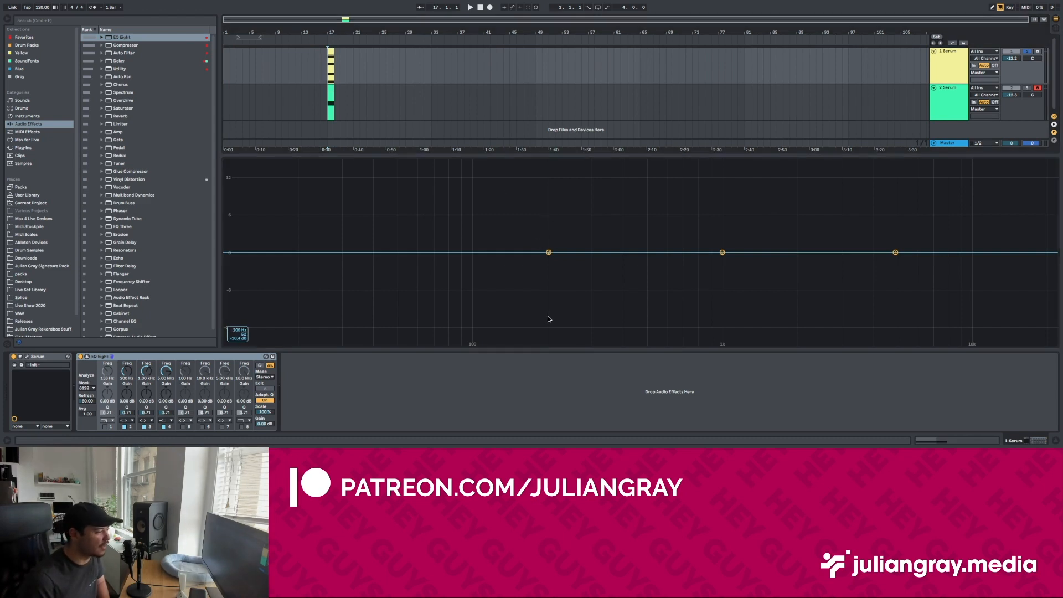
double_click(331, 51)
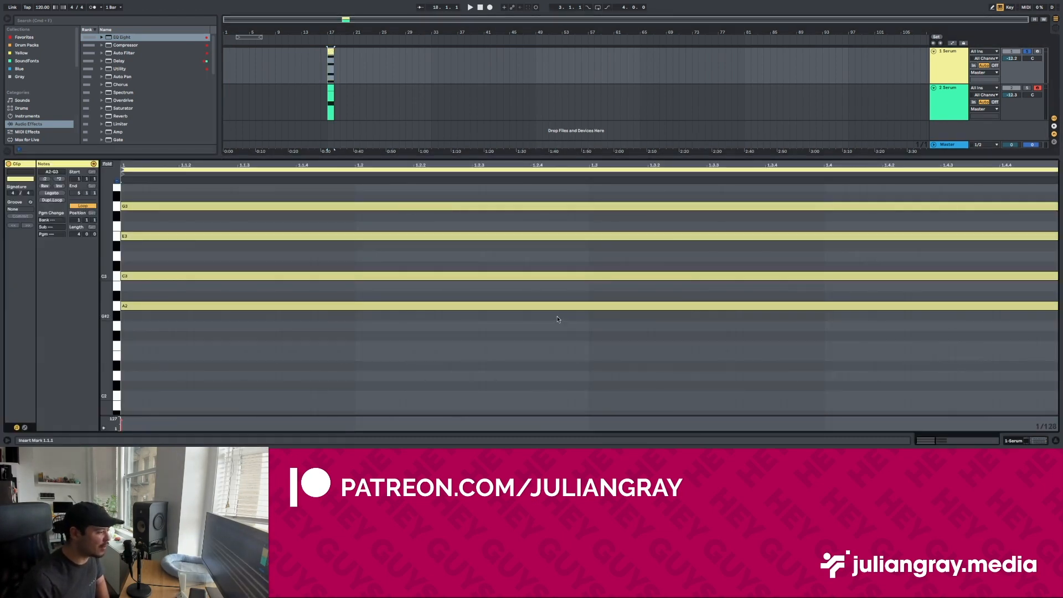
left_click(557, 304)
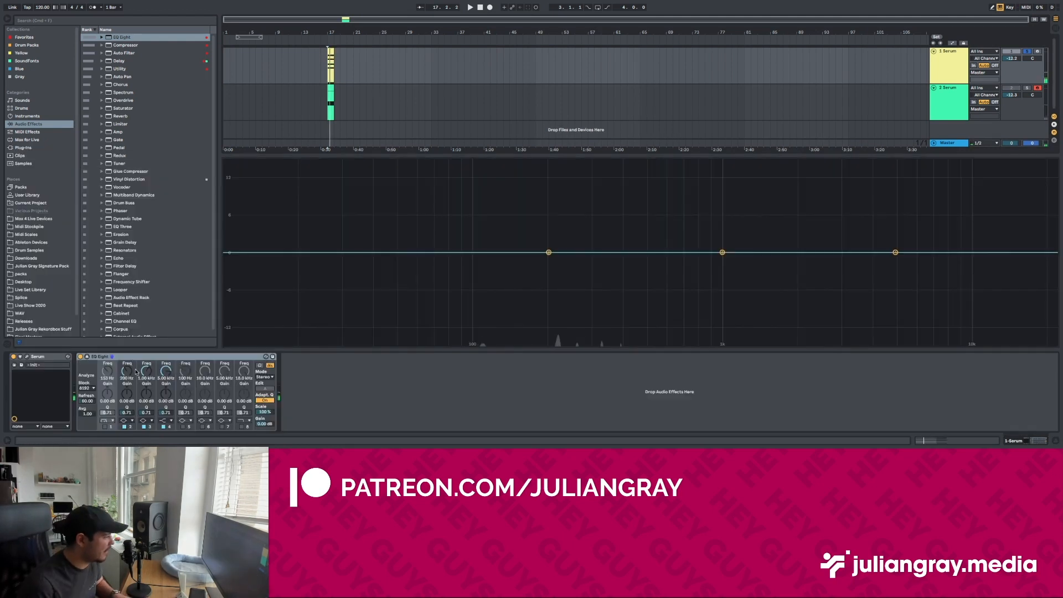
left_click(105, 427)
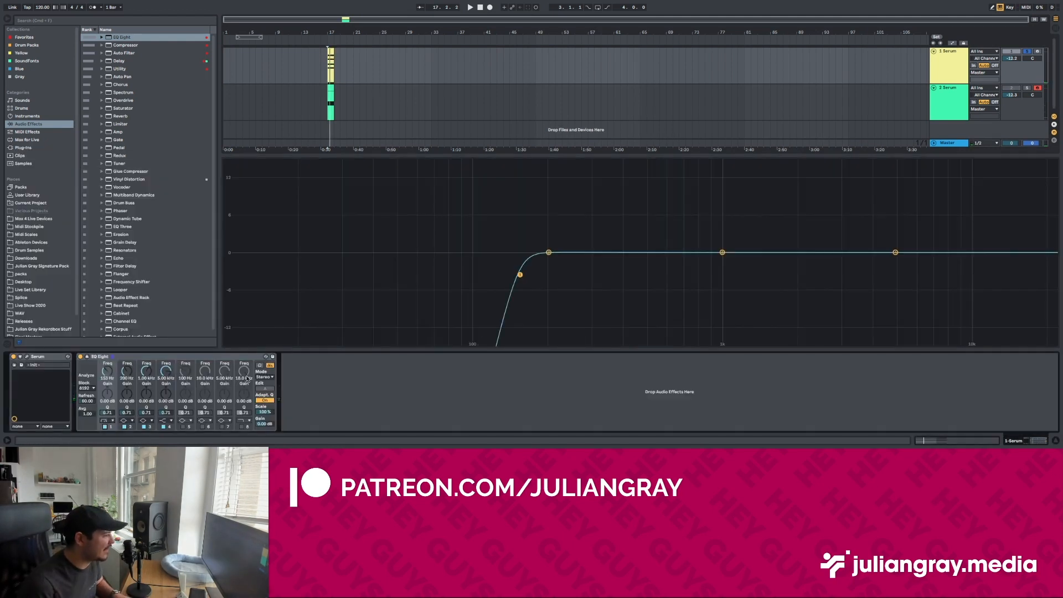
left_click_drag(520, 275, 530, 274)
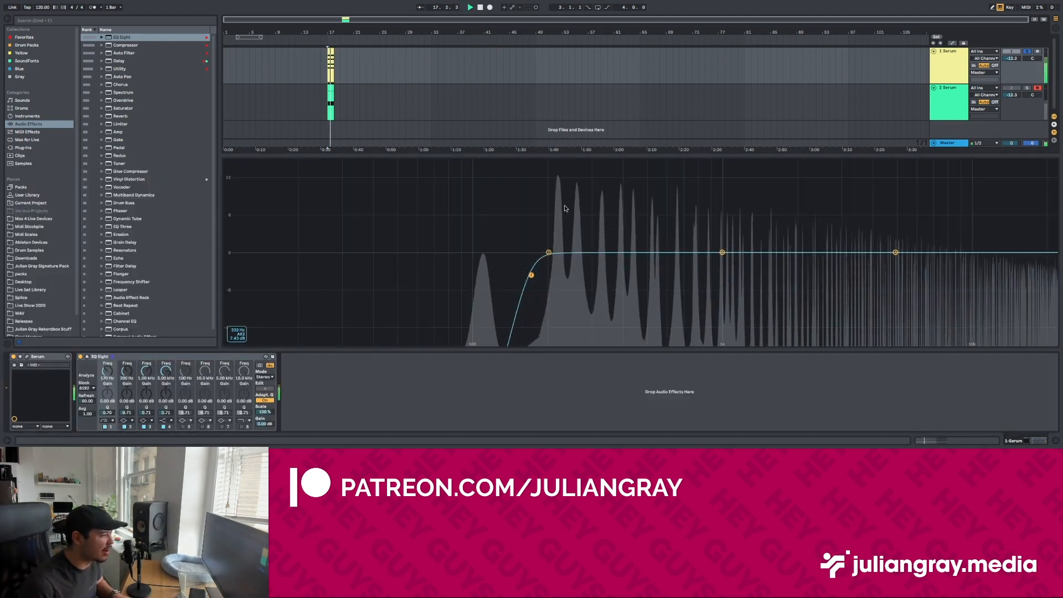
Step: Deactivate the A2, C3, E3 and G3 notes and play A1 alone through EQ Eight while lowering the low cut slightly
double_click(334, 50)
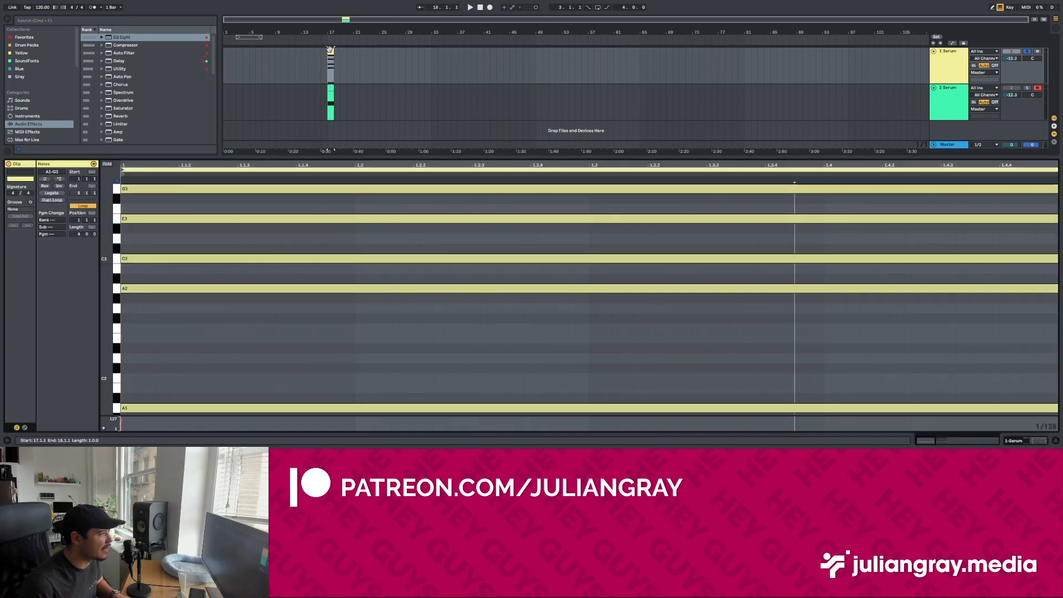
key("0")
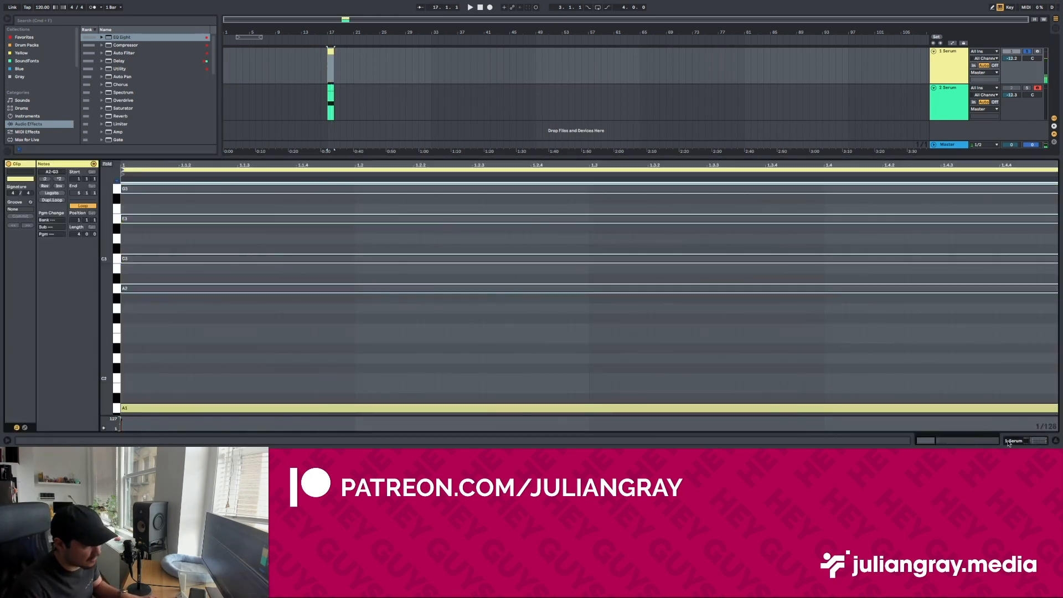
left_click(1034, 440)
key("space")
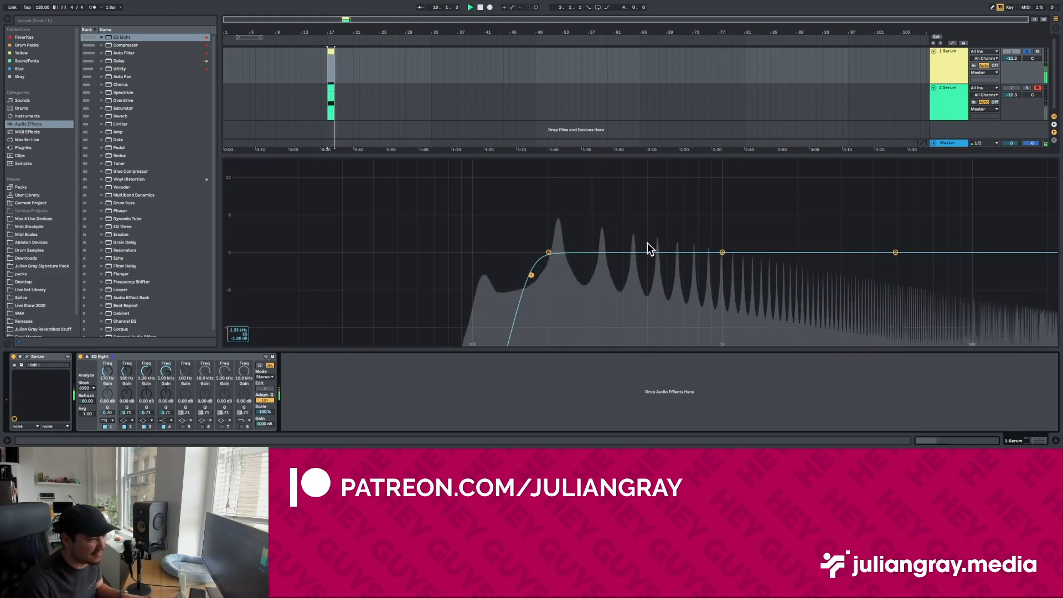
left_click_drag(532, 276, 524, 275)
scroll(524, 275, "down", 2)
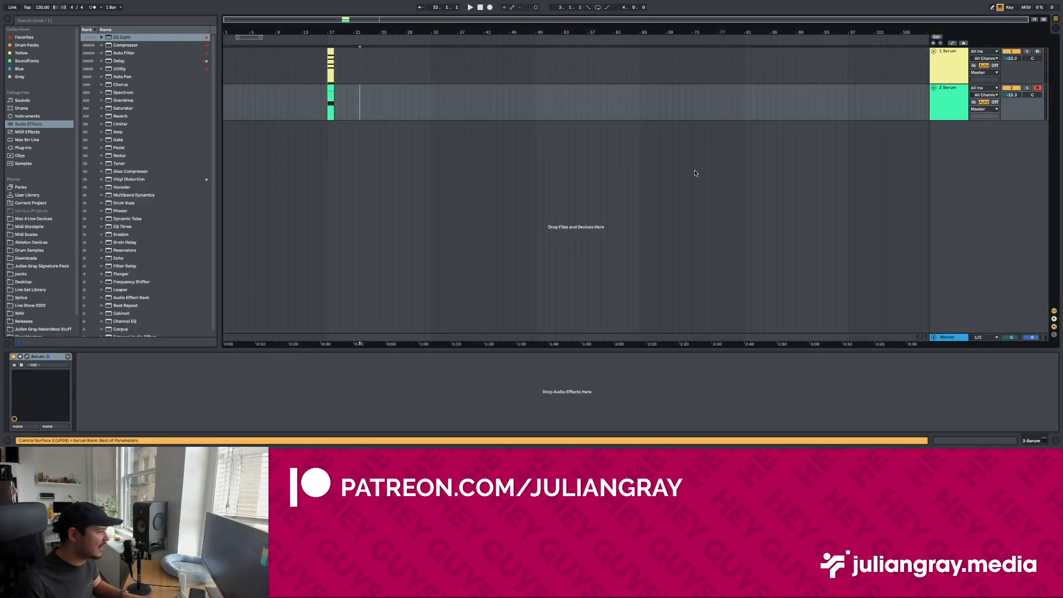
Step: Open the bass track's Serum and turn on its MG Low 12 filter
key("super+alt+p")
left_click(649, 168)
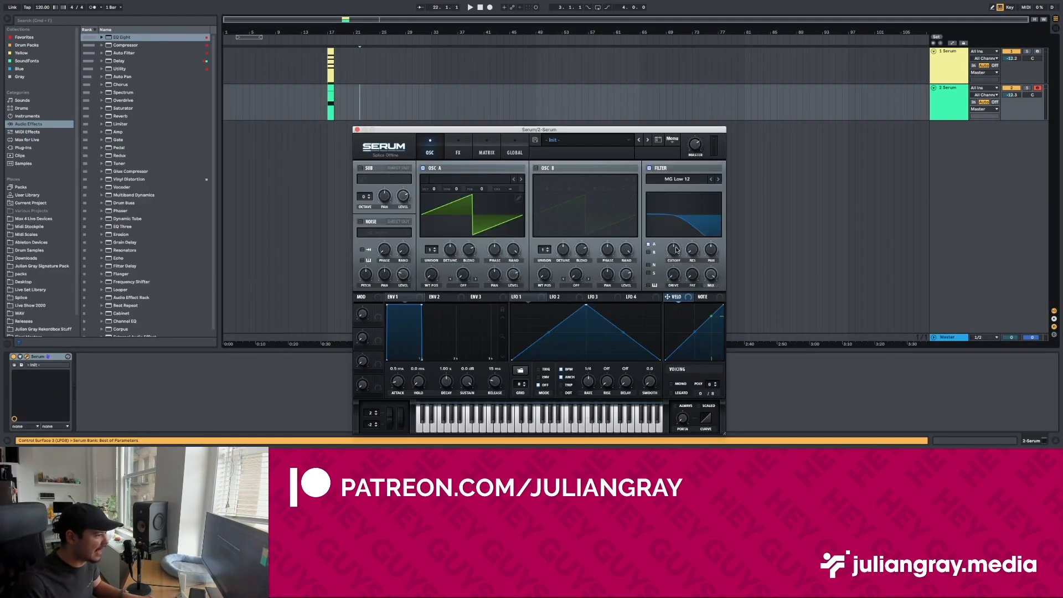
left_click(329, 95)
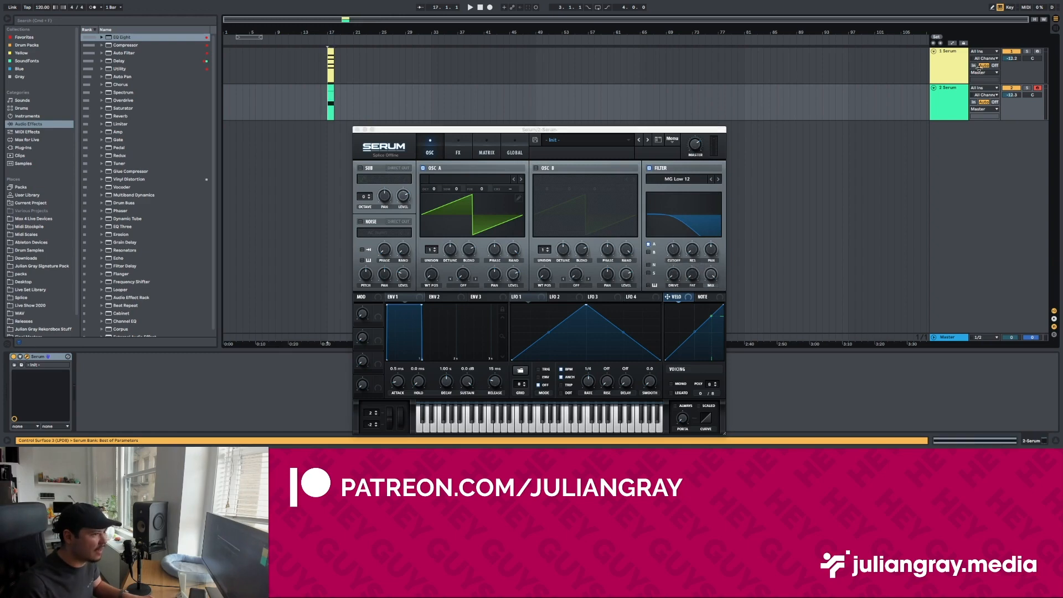
Step: In the chord track's Serum, raise Osc A's unison voices and turn on the MG Low 12 filter with an adjusted cutoff
left_click(955, 68)
left_click(26, 357)
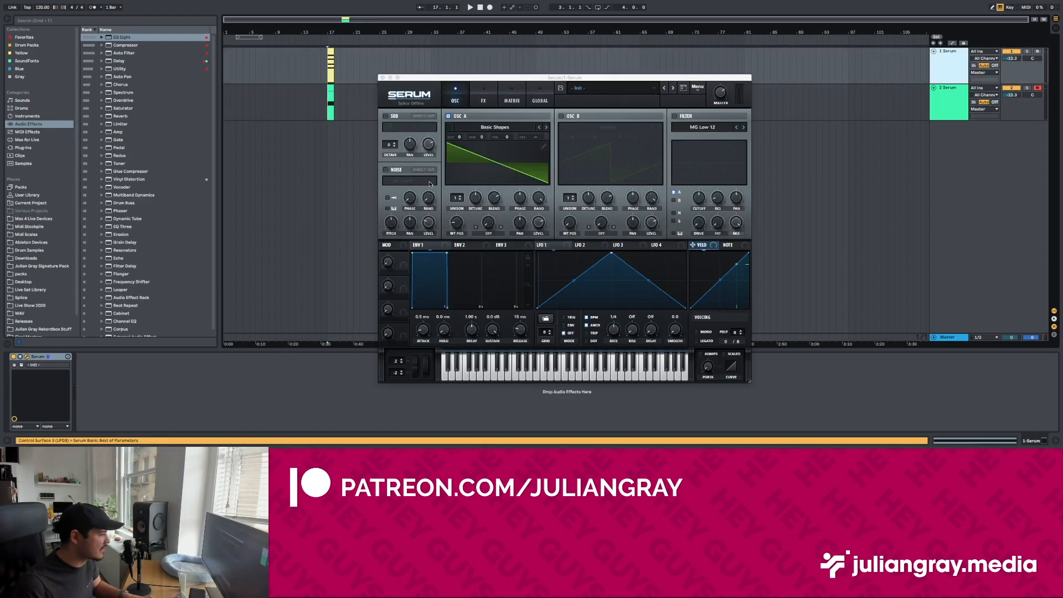
left_click_drag(457, 198, 457, 177)
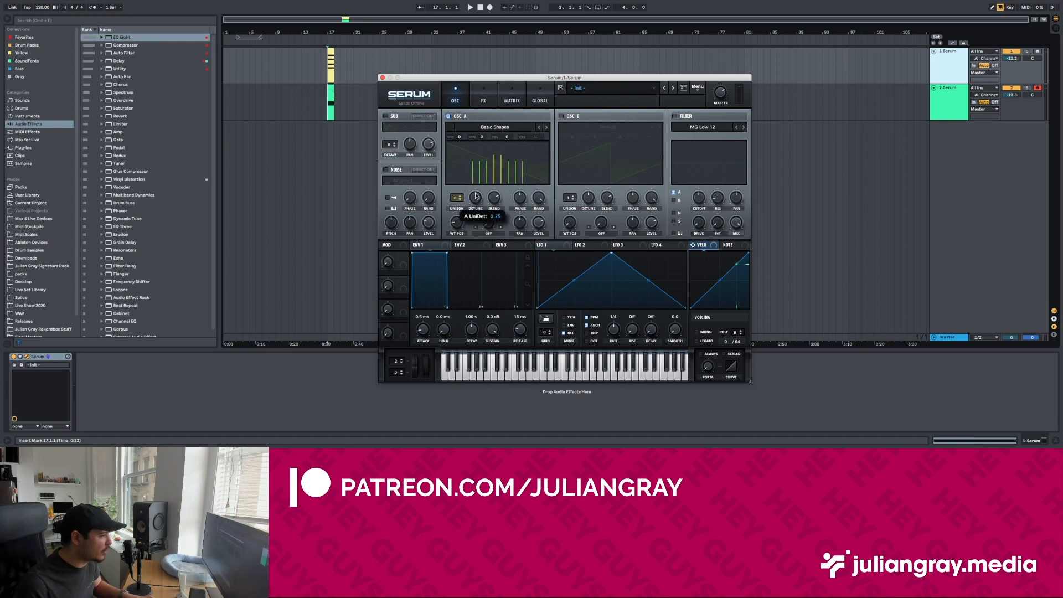
left_click(674, 116)
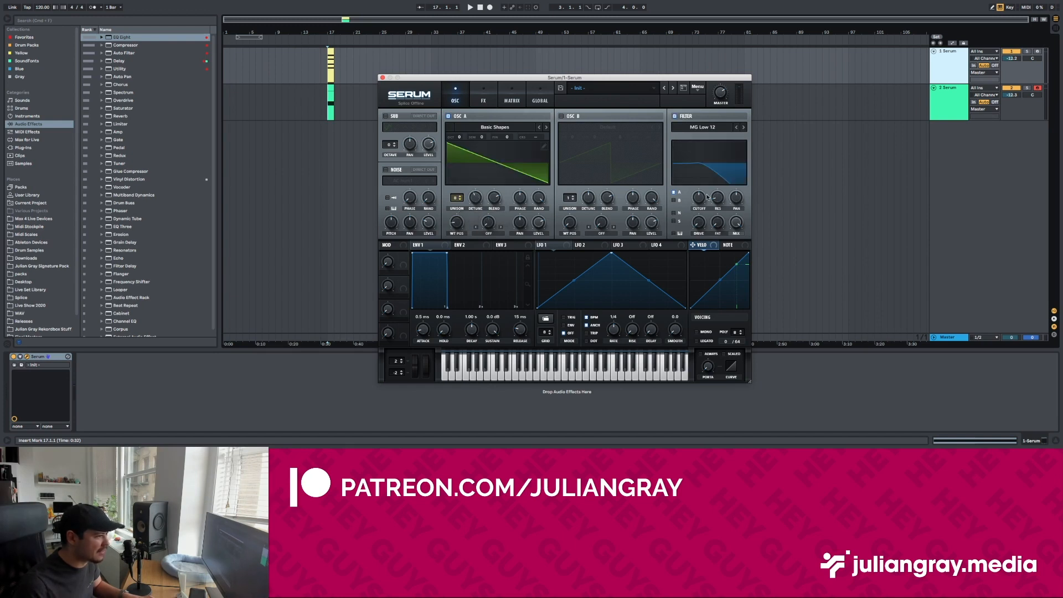
left_click_drag(699, 199, 699, 195)
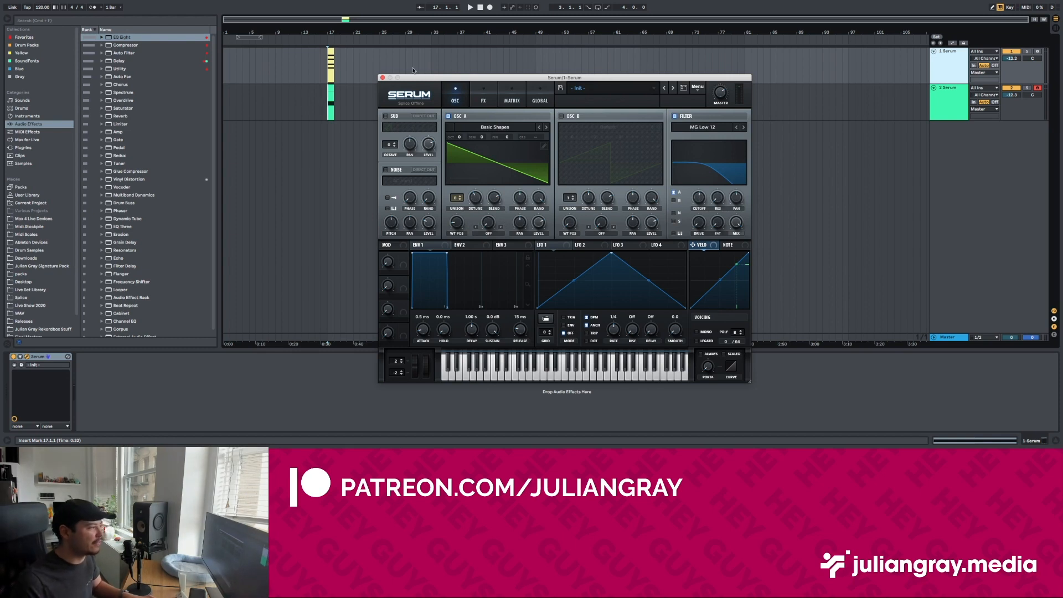
left_click(381, 78)
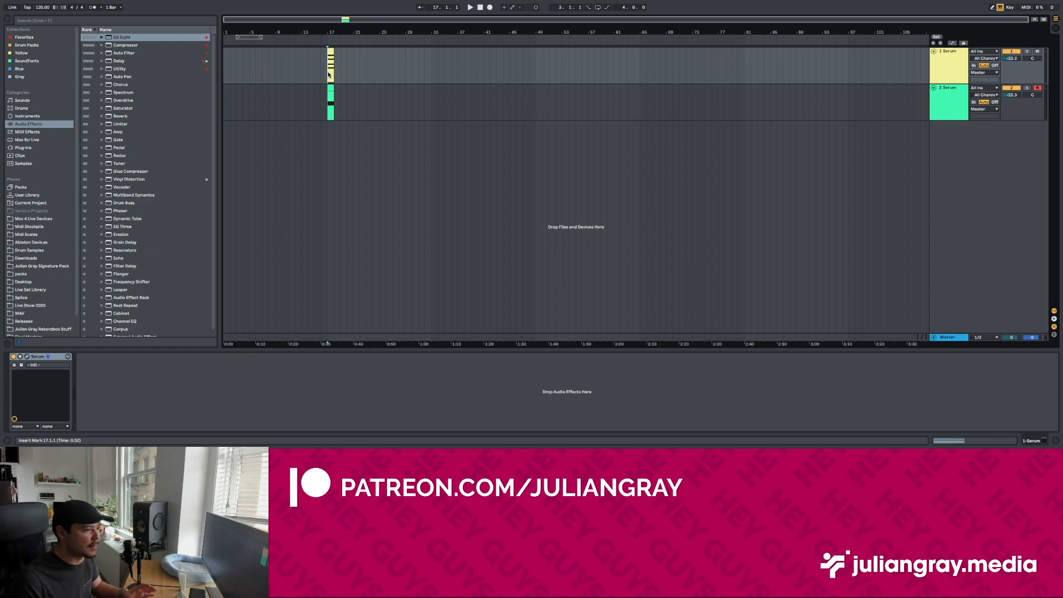
Step: Delete the A1 note from the chord clip
left_click(329, 53)
double_click(329, 53)
scroll(533, 365, "down", 5)
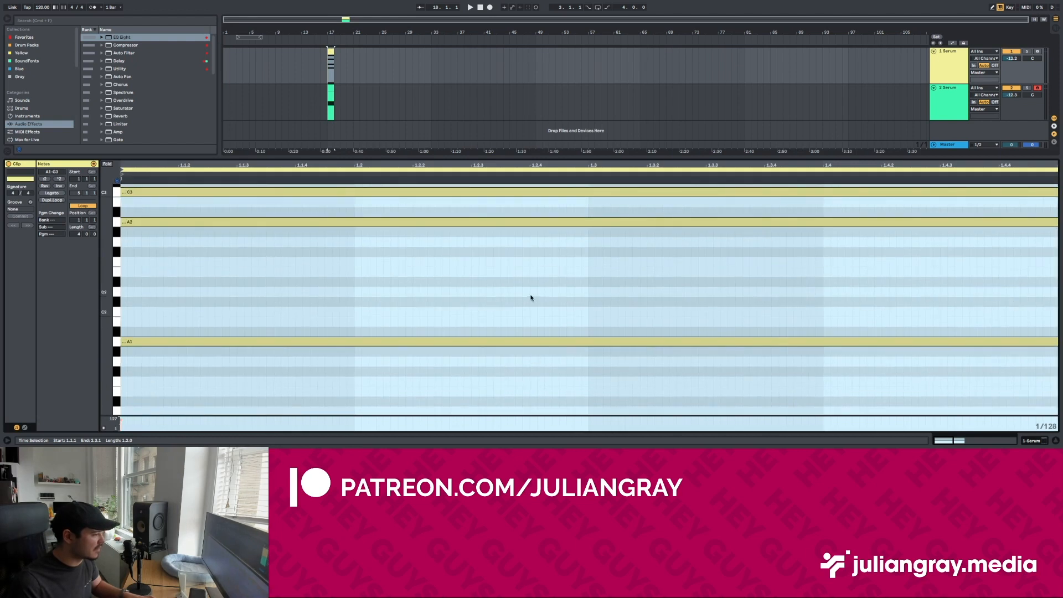
left_click(533, 341)
key("Delete")
Step: Play both Serum tracks from bar 17 while raising the bass track's volume to about -8 dB
left_click_drag(315, 95, 321, 97)
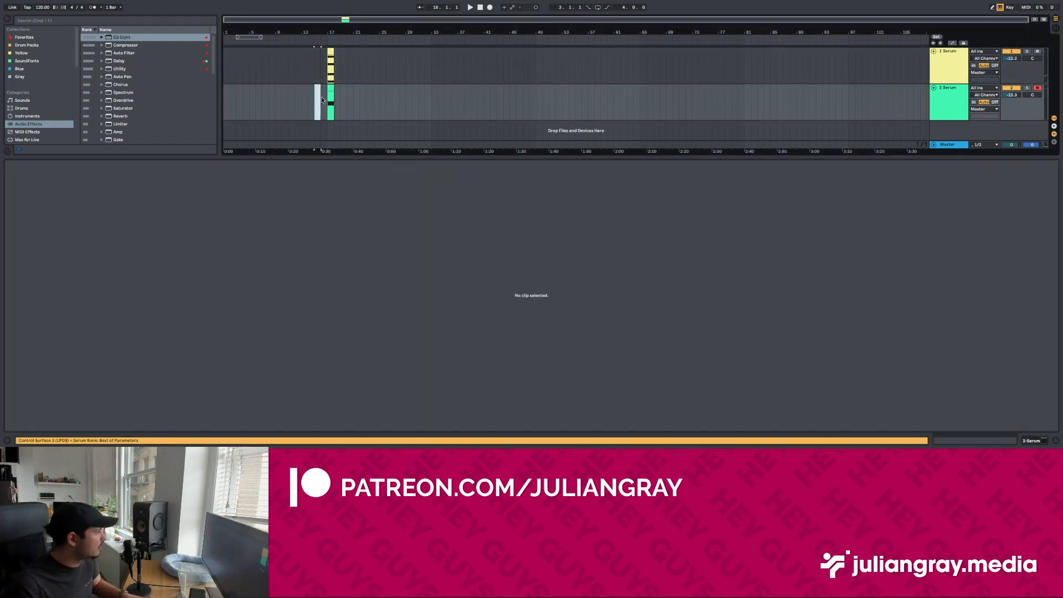
left_click(330, 96)
key("space")
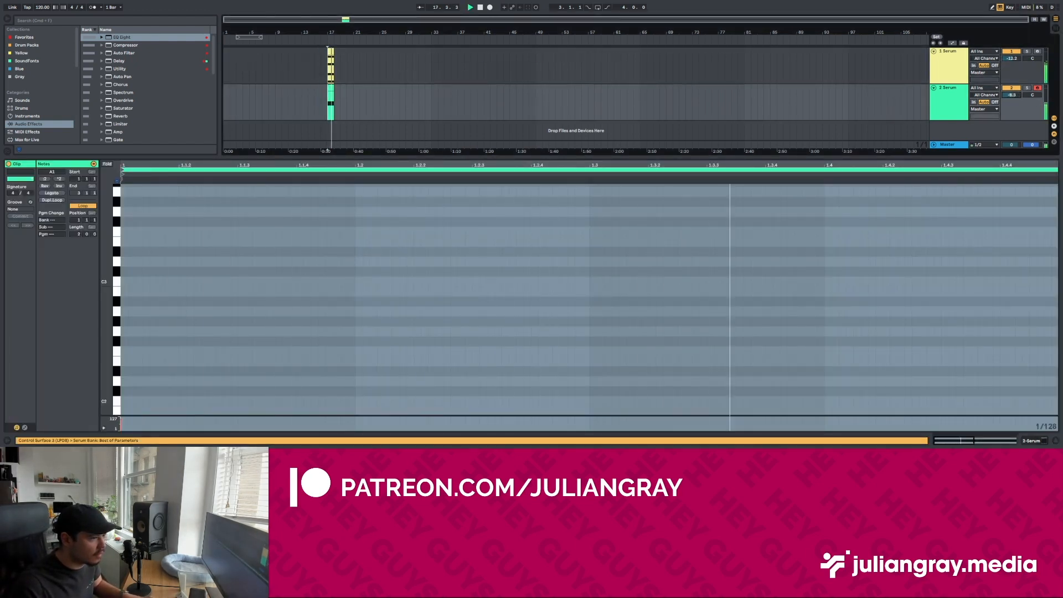
Step: Duplicate the bass Serum track and transpose the copy's note down an octave to A0
right_click(951, 96)
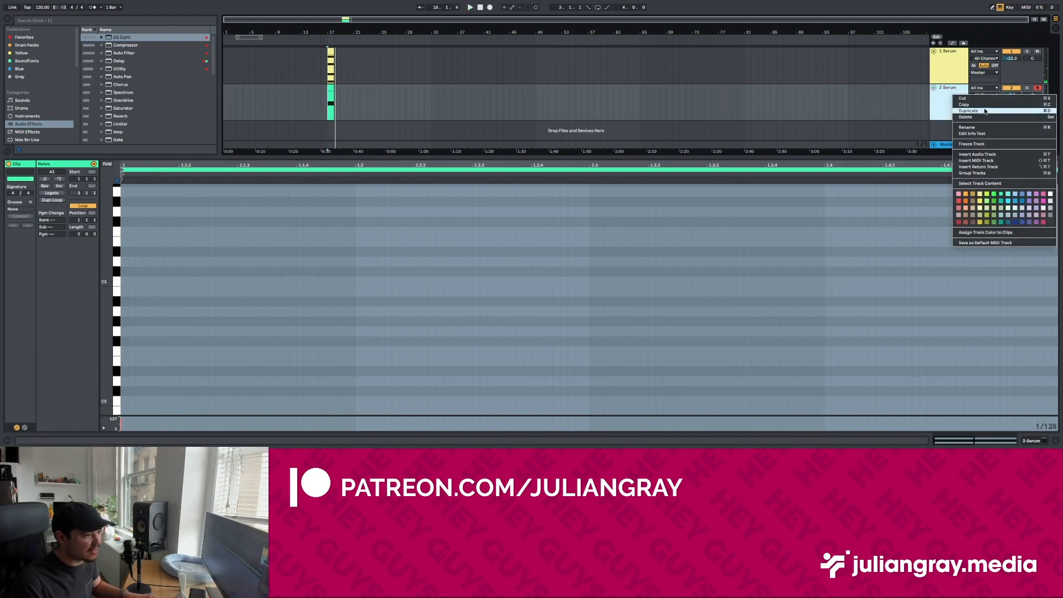
left_click(968, 110)
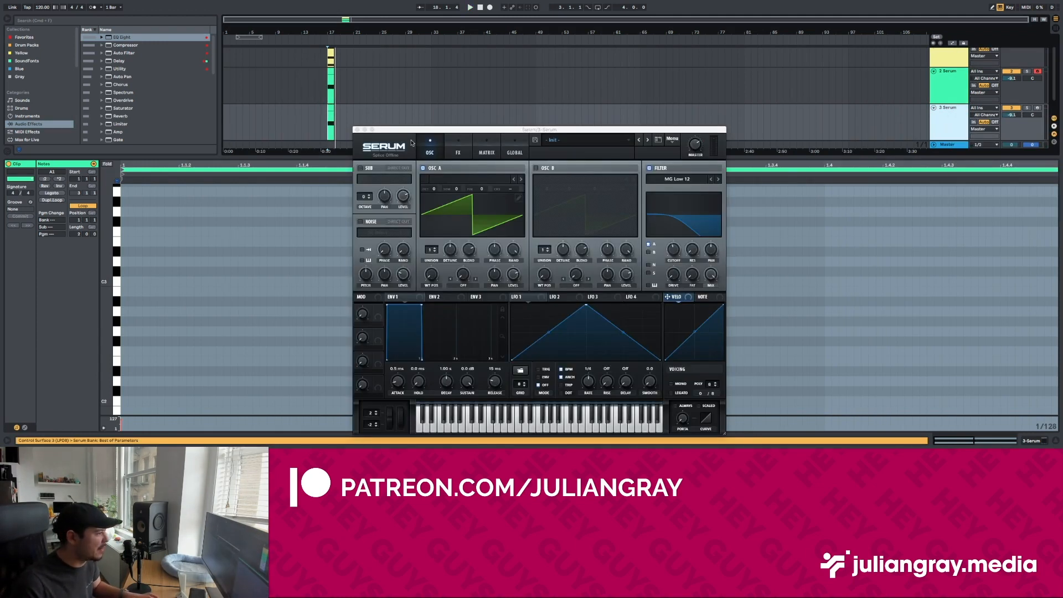
left_click(329, 107)
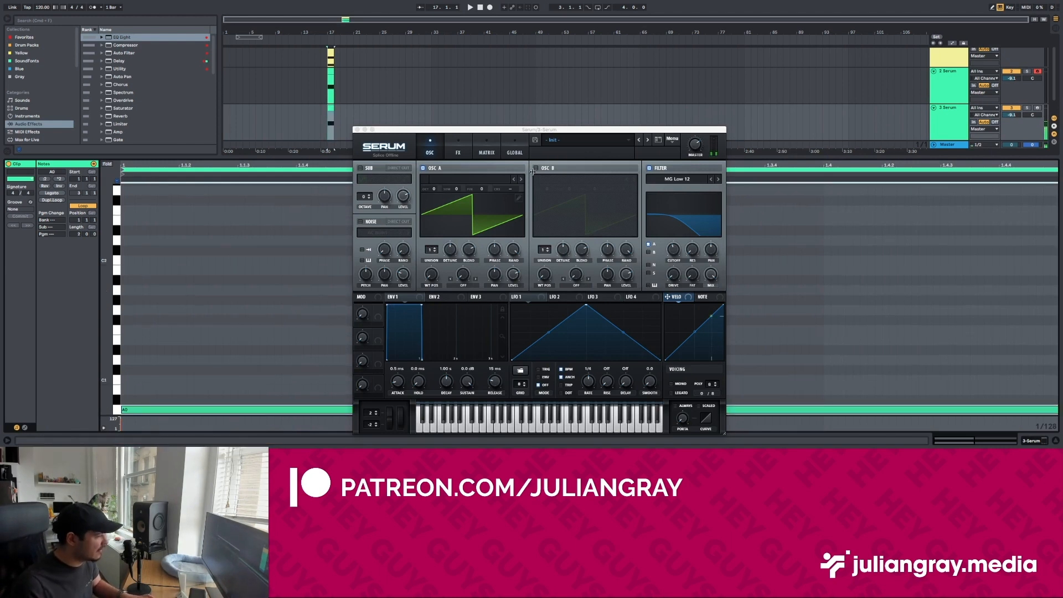
Step: Close the duplicated Serum's plug-in window and recolour the duplicated clip orange
left_click(357, 130)
right_click(331, 110)
left_click(344, 238)
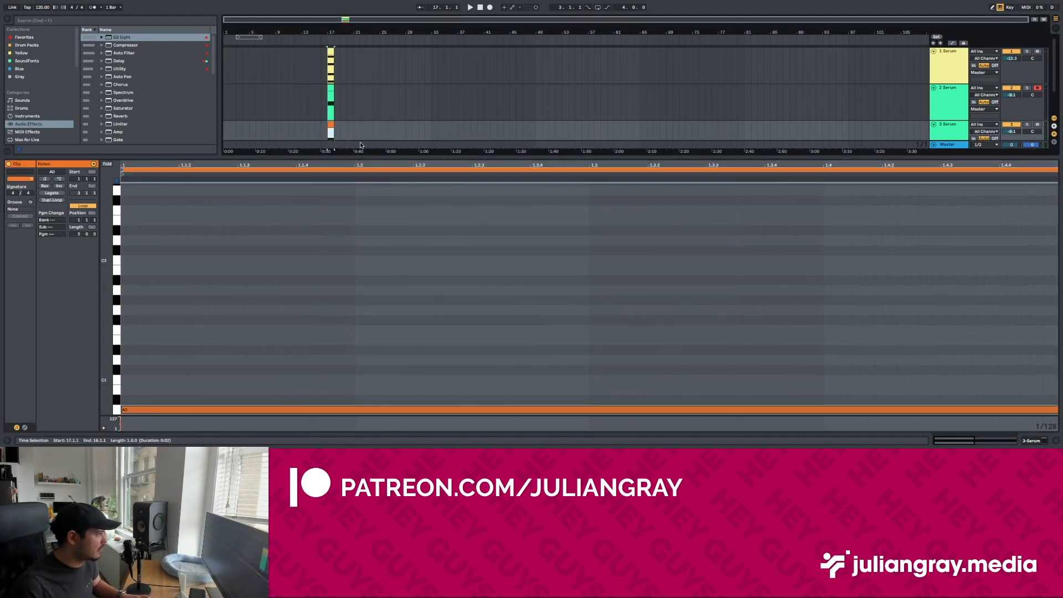
Step: Examine the notes of all three clips together in the MIDI editor, from the low A0 up through the chord
left_click(331, 51, "shift")
scroll(454, 256, "down", 5)
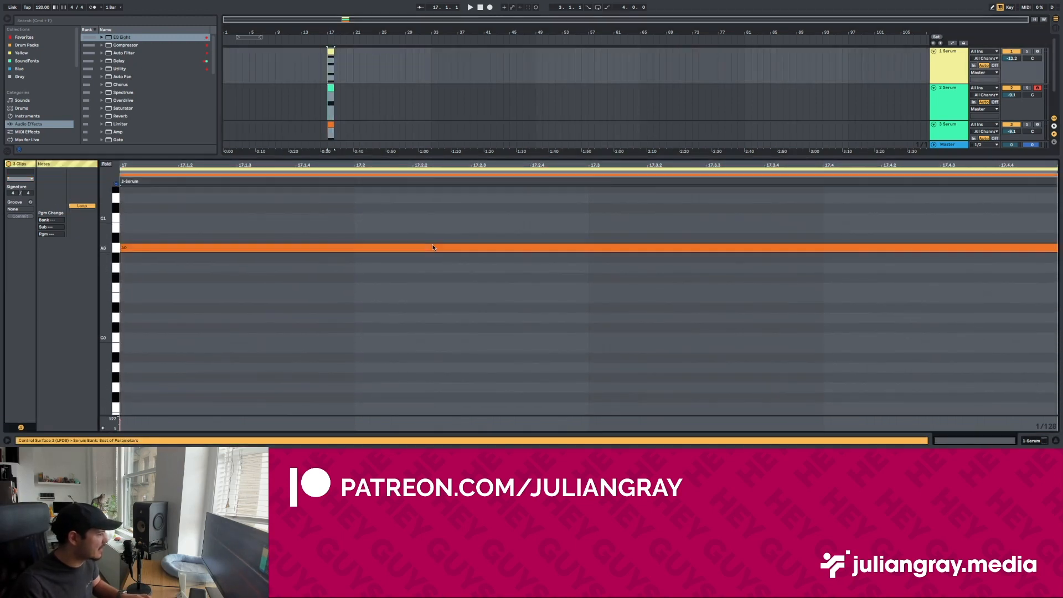
scroll(436, 250, "up", 4)
left_click(444, 226)
scroll(444, 249, "up", 8)
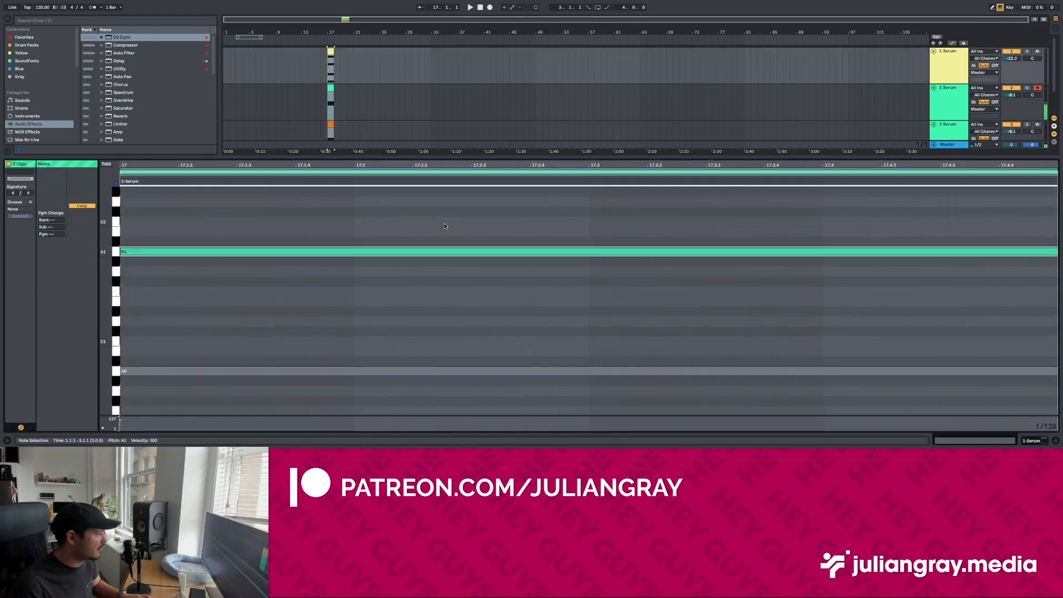
scroll(444, 263, "up", 1)
double_click(458, 321)
left_click(462, 294)
left_click(466, 257)
left_click(472, 223)
Step: Raise the filter cutoff in the chord track's Serum to nearly fully open and play all three tracks together
left_click(1036, 439)
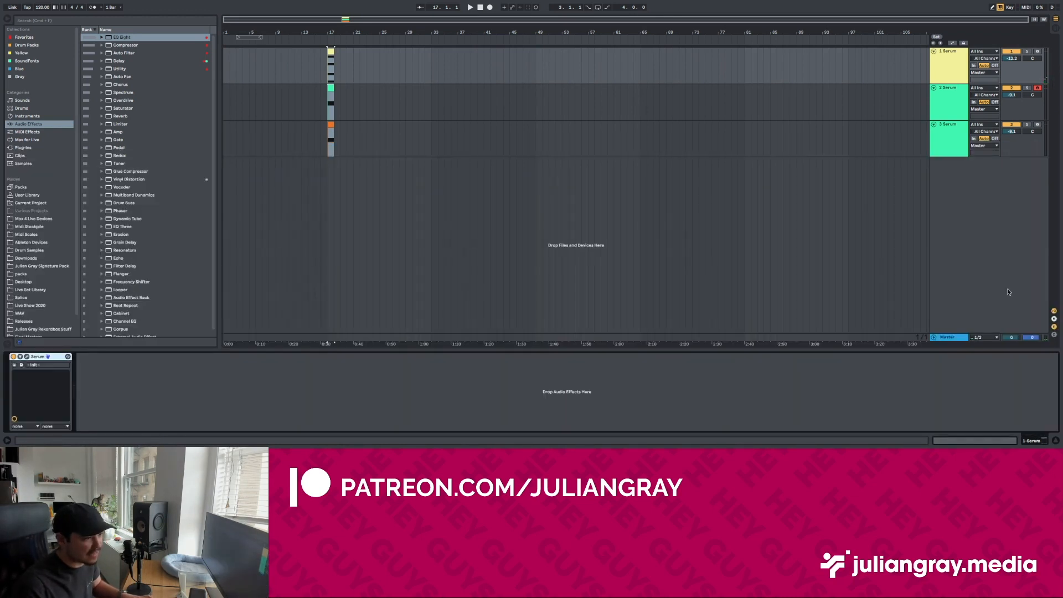
left_click(958, 71)
key("space")
key("space")
left_click(27, 357)
left_click_drag(706, 197, 714, 147)
key("space")
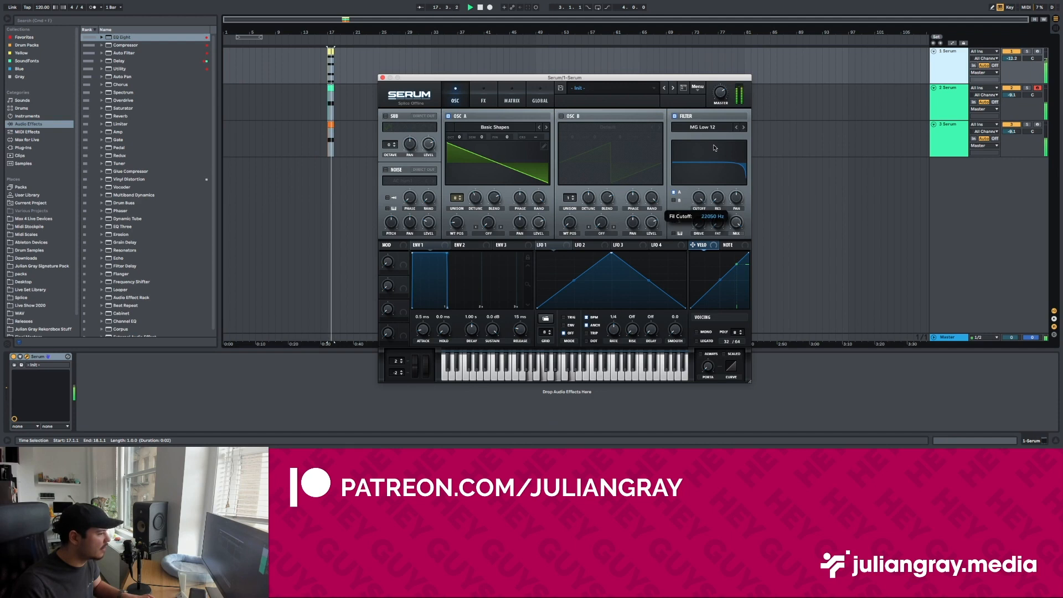
left_click(382, 78)
Step: Stop listening and select the one-bar bass clip on the second Serum track
left_click(341, 105)
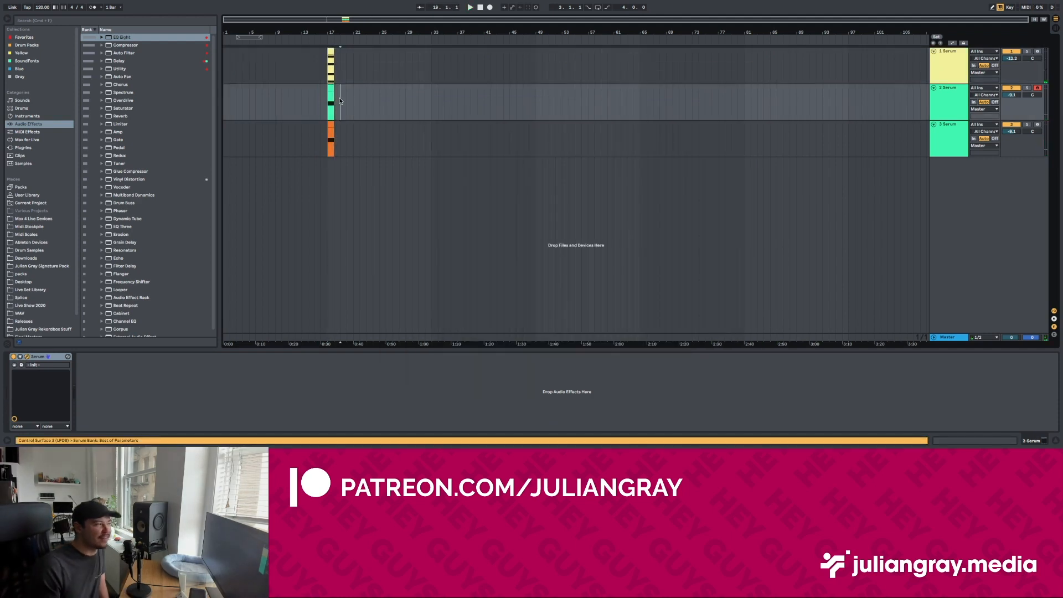
left_click(331, 87)
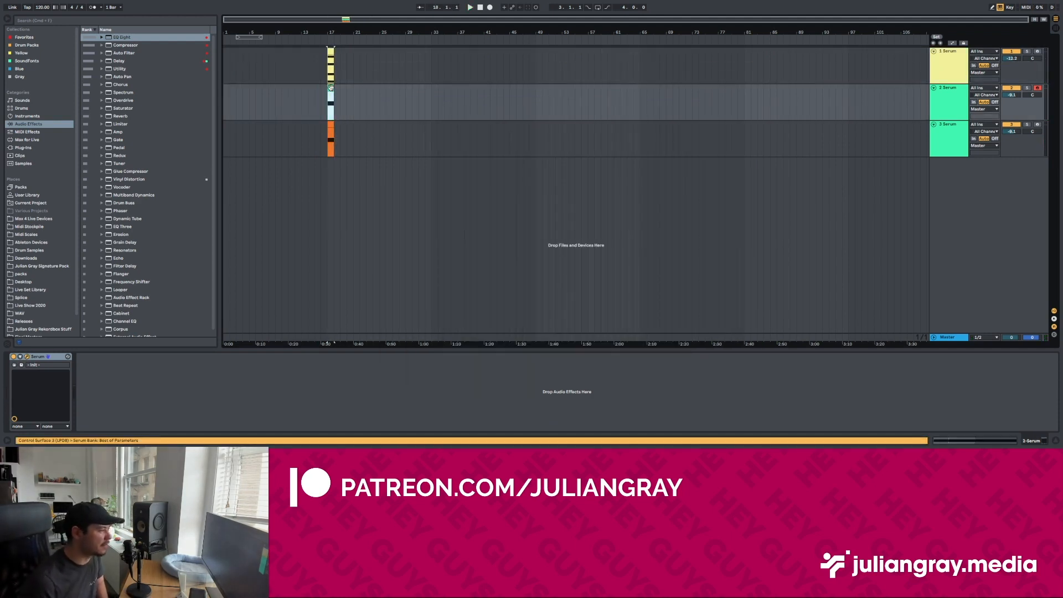